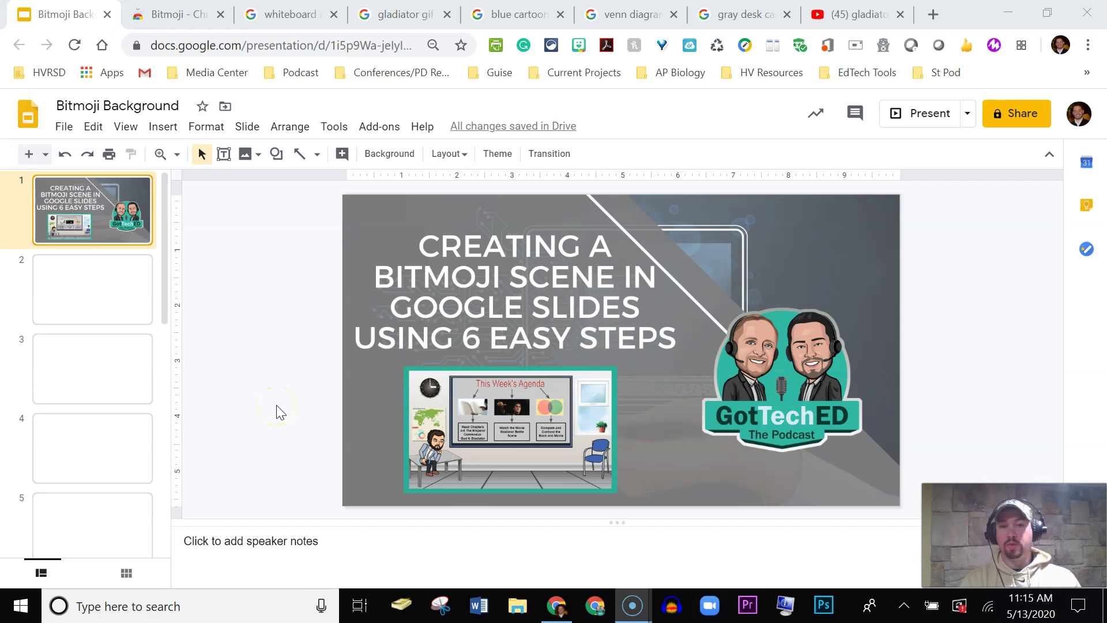
# Step: View the installed Bitmoji extension's Chrome Web Store page, then return to the Bitmoji Background deck
pyautogui.click(933, 13)
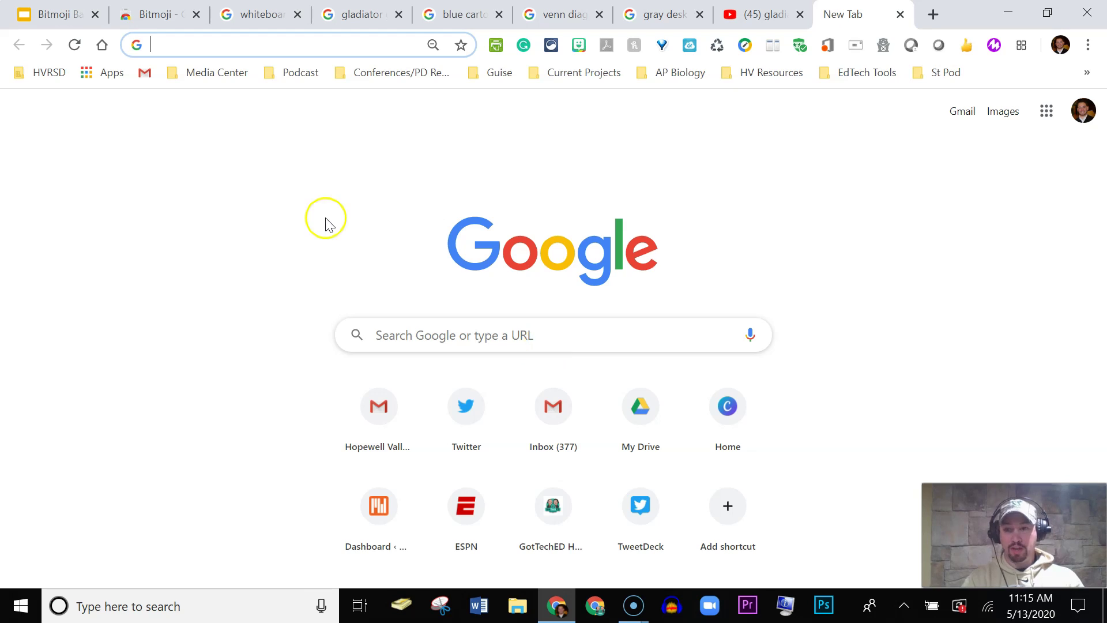
pyautogui.click(164, 17)
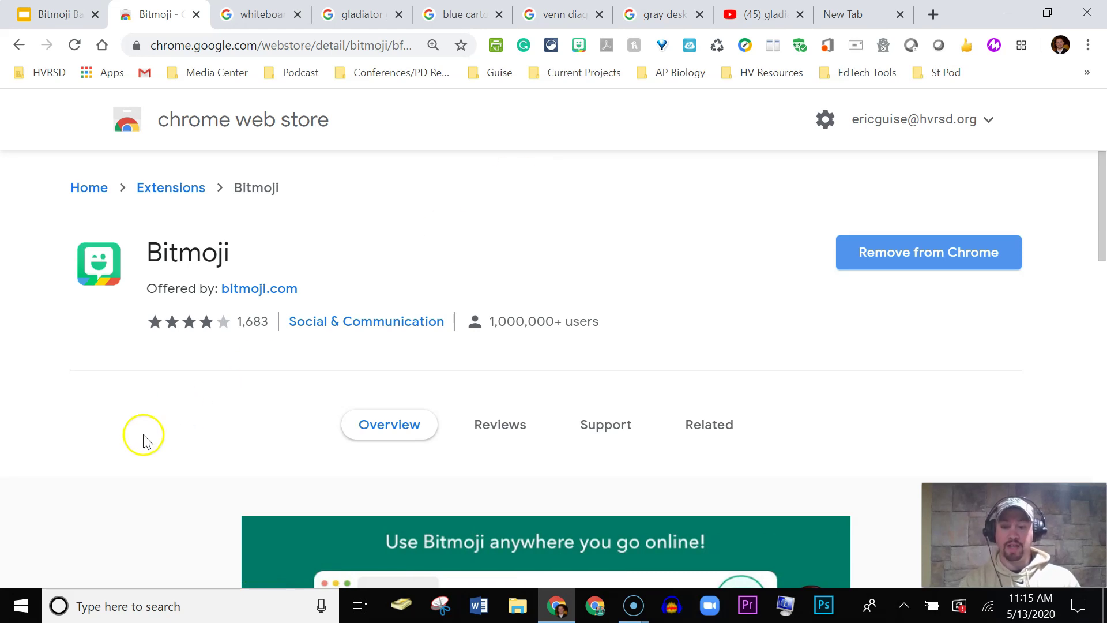
pyautogui.click(21, 604)
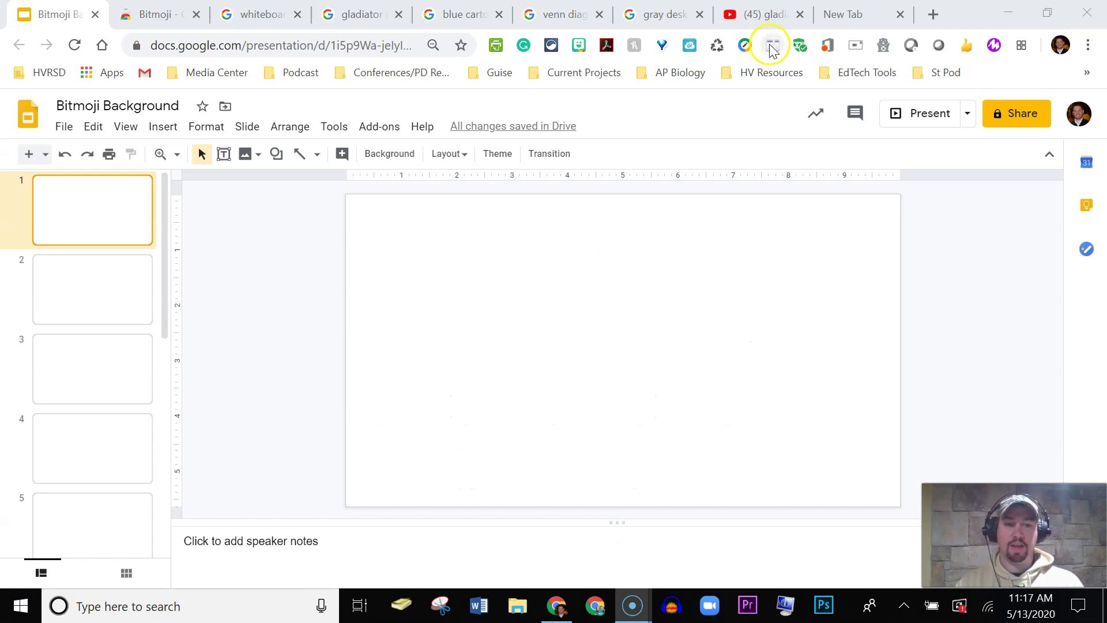
pyautogui.click(859, 17)
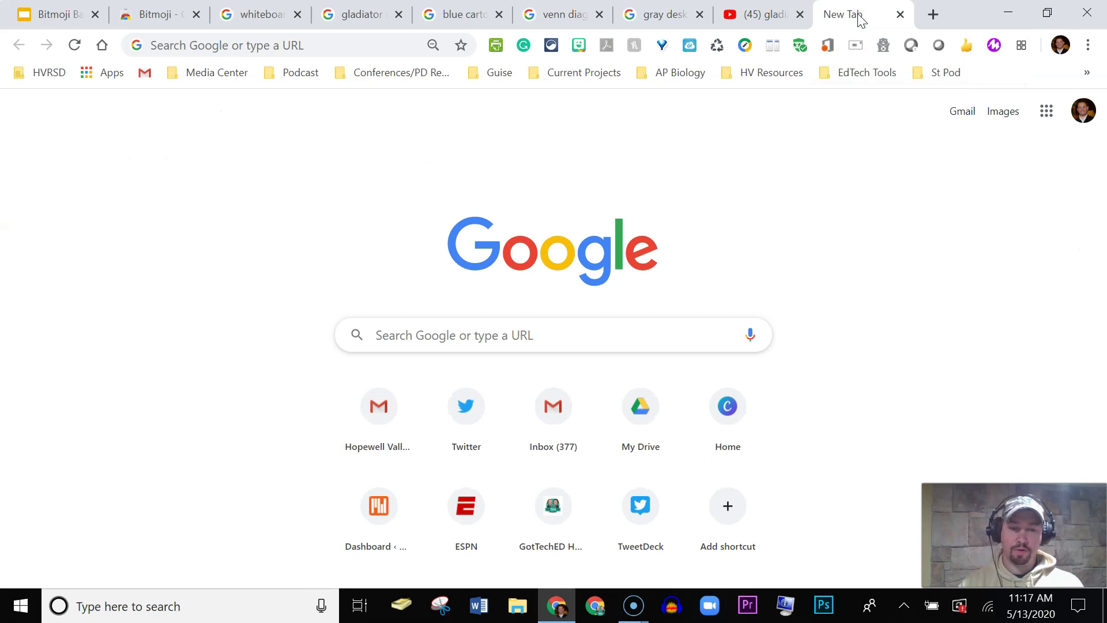
pyautogui.click(1045, 112)
pyautogui.click(970, 353)
pyautogui.click(766, 193)
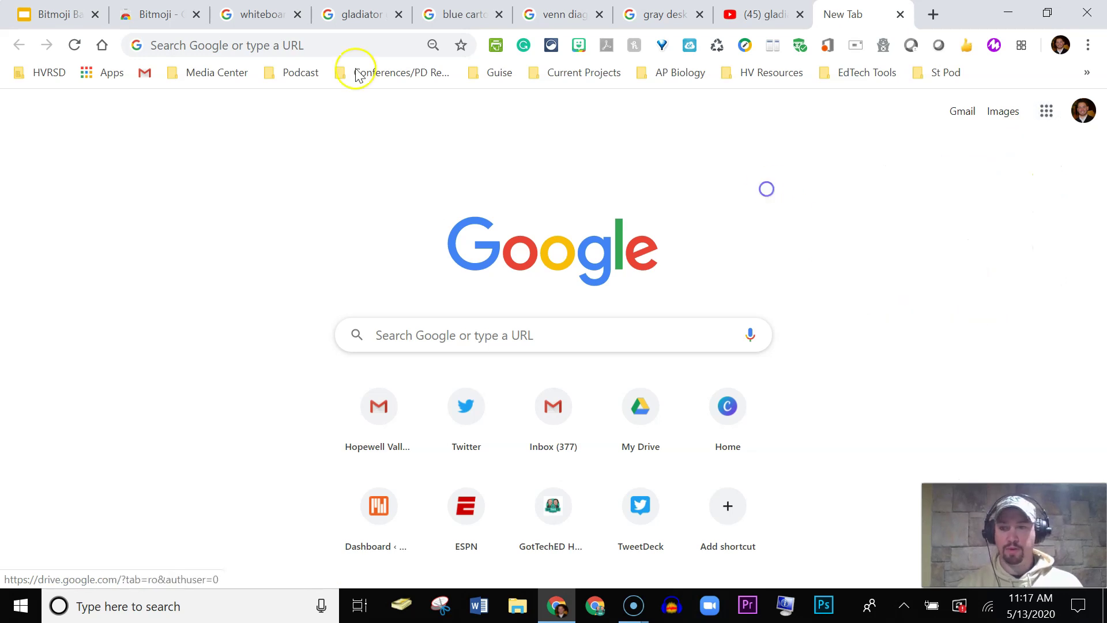
pyautogui.click(37, 14)
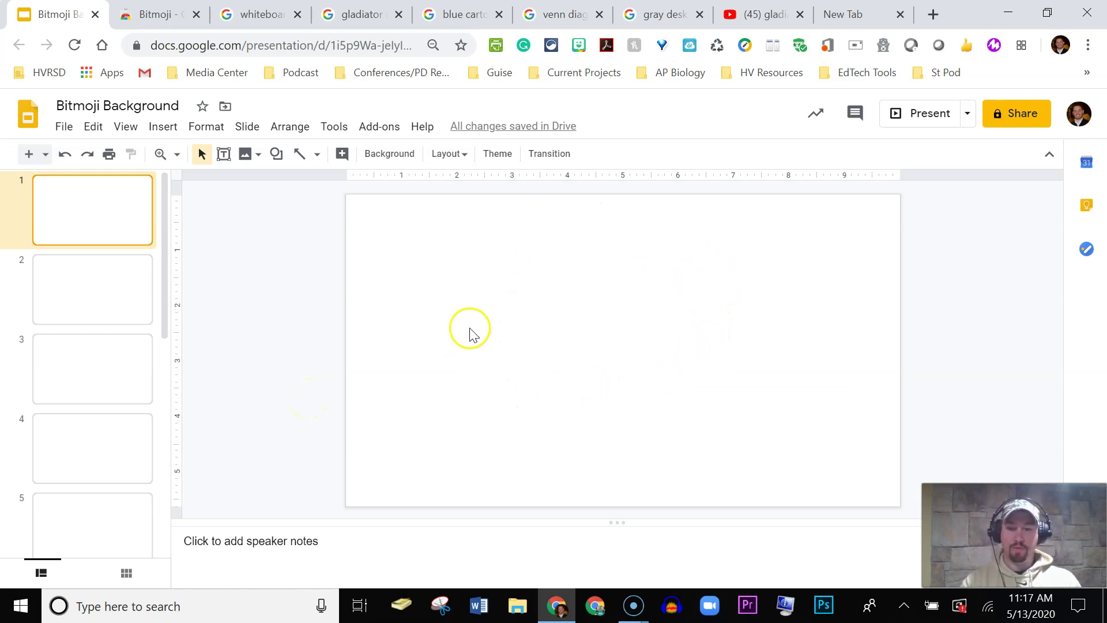
pyautogui.click(19, 596)
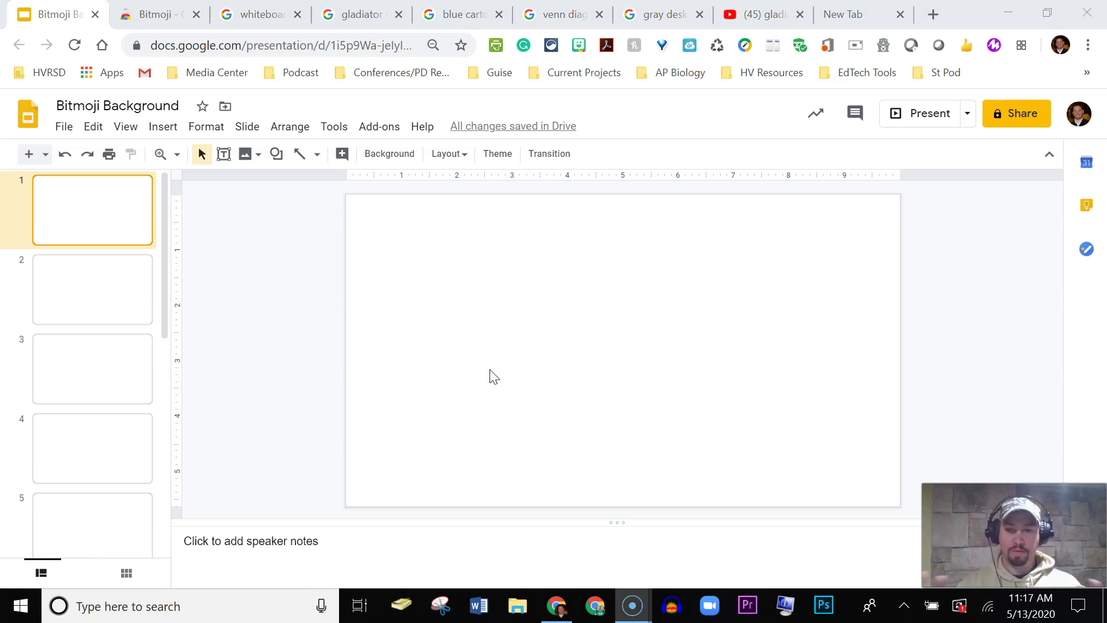
pyautogui.click(417, 277)
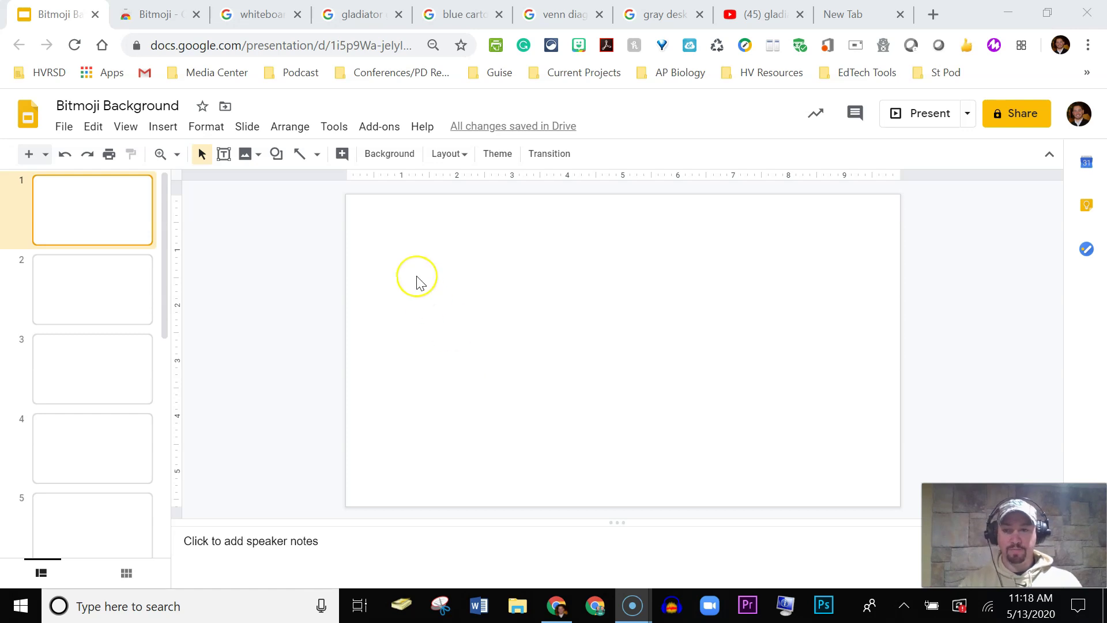
# Step: Open the Explore panel and search for 'classroom' image results
pyautogui.click(334, 127)
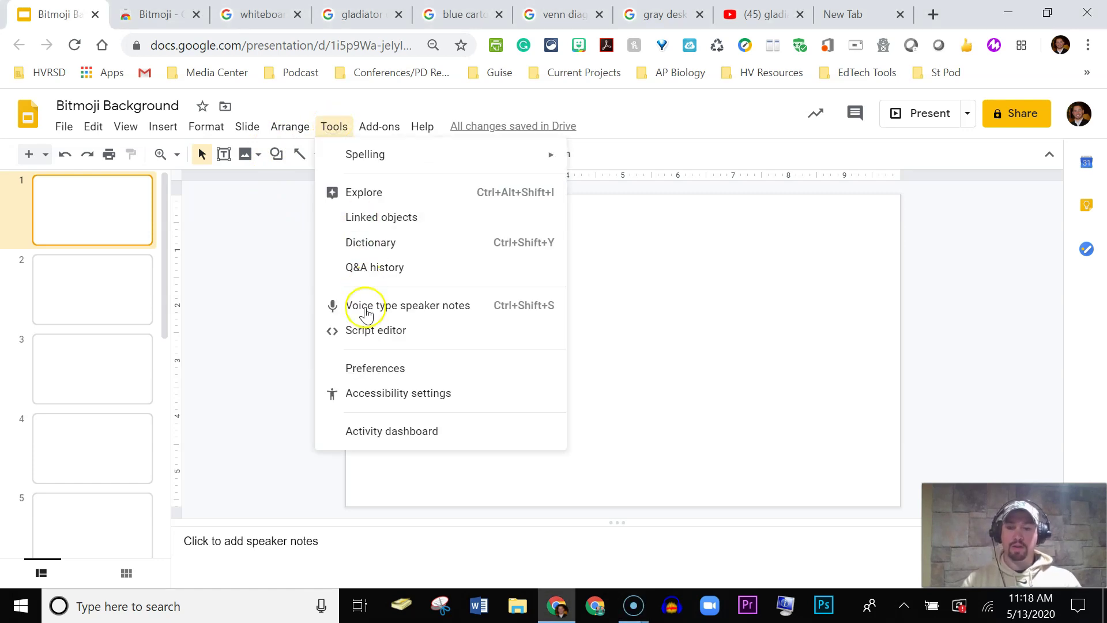
pyautogui.click(379, 202)
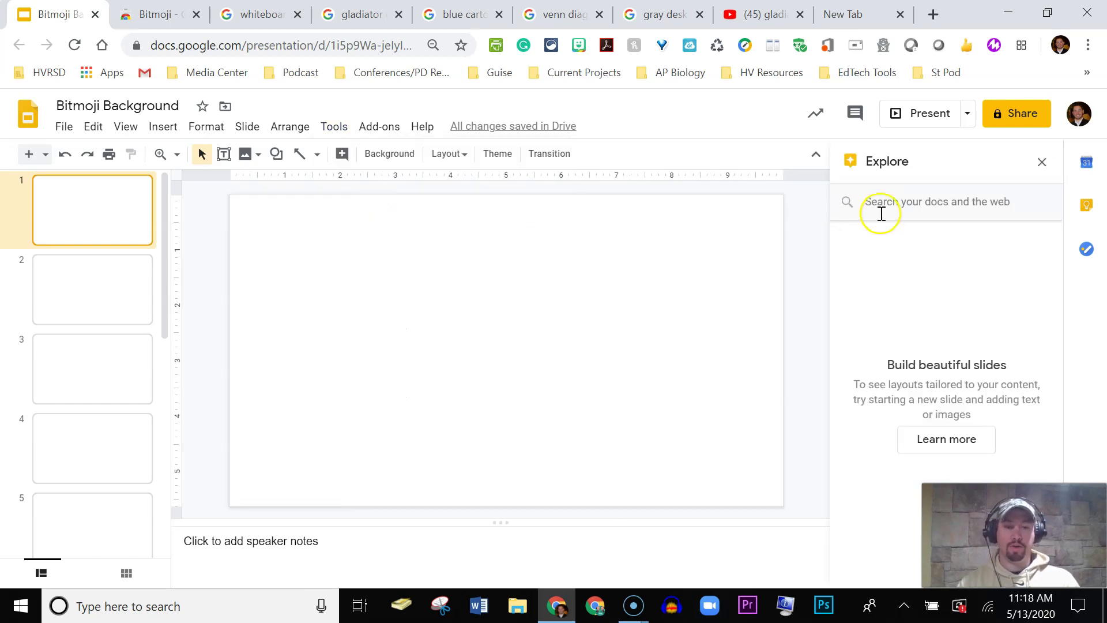
pyautogui.click(909, 201)
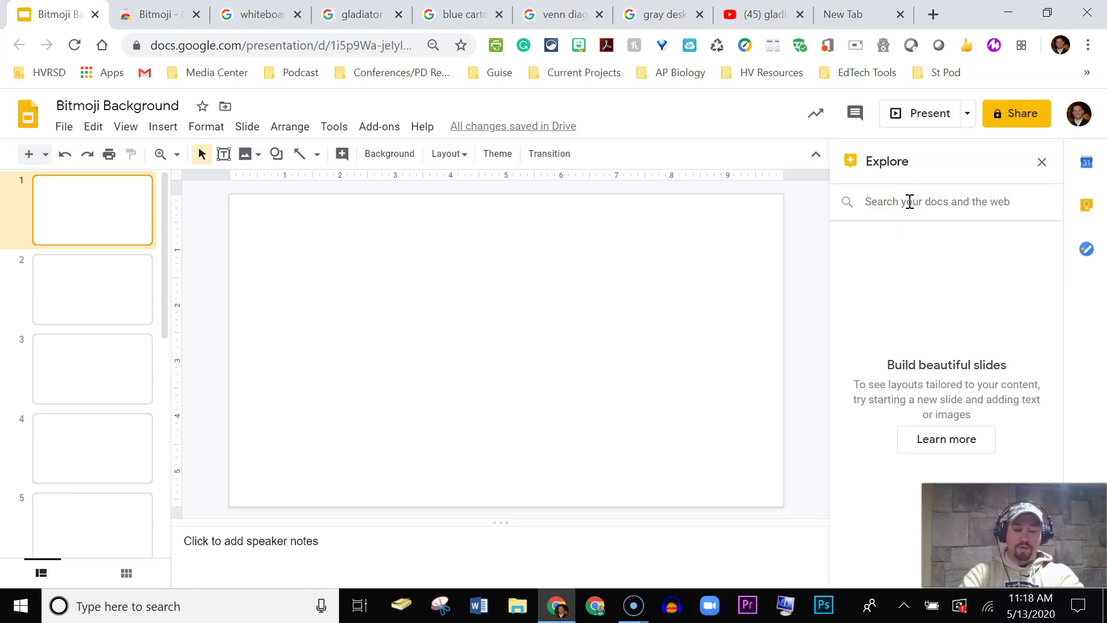
pyautogui.write('clas')
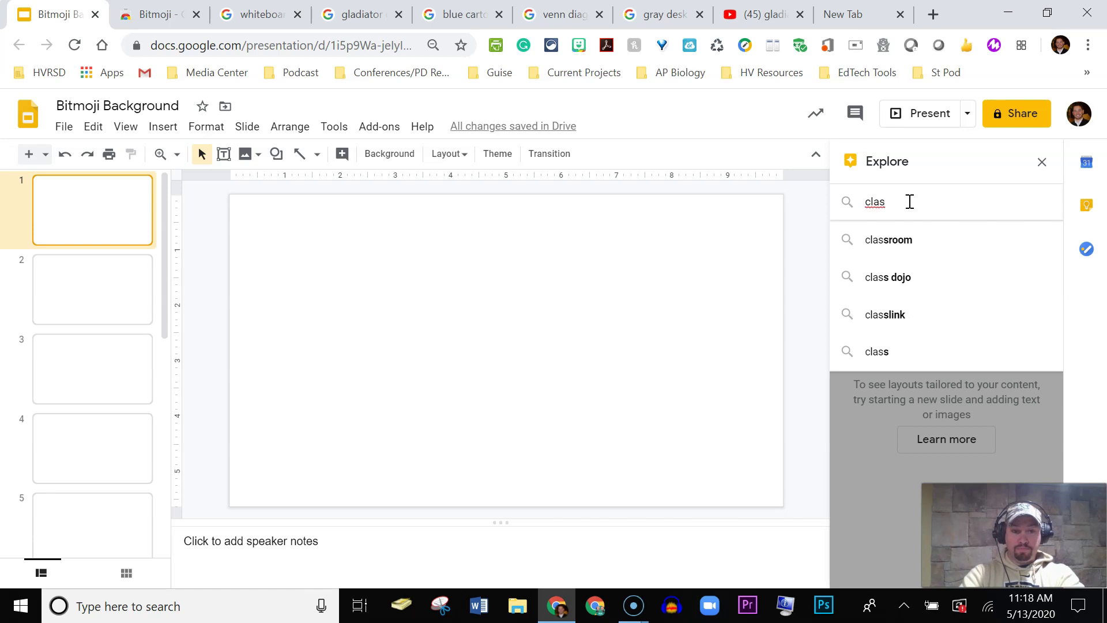
pyautogui.write('sroom')
pyautogui.press('Return')
pyautogui.click(944, 242)
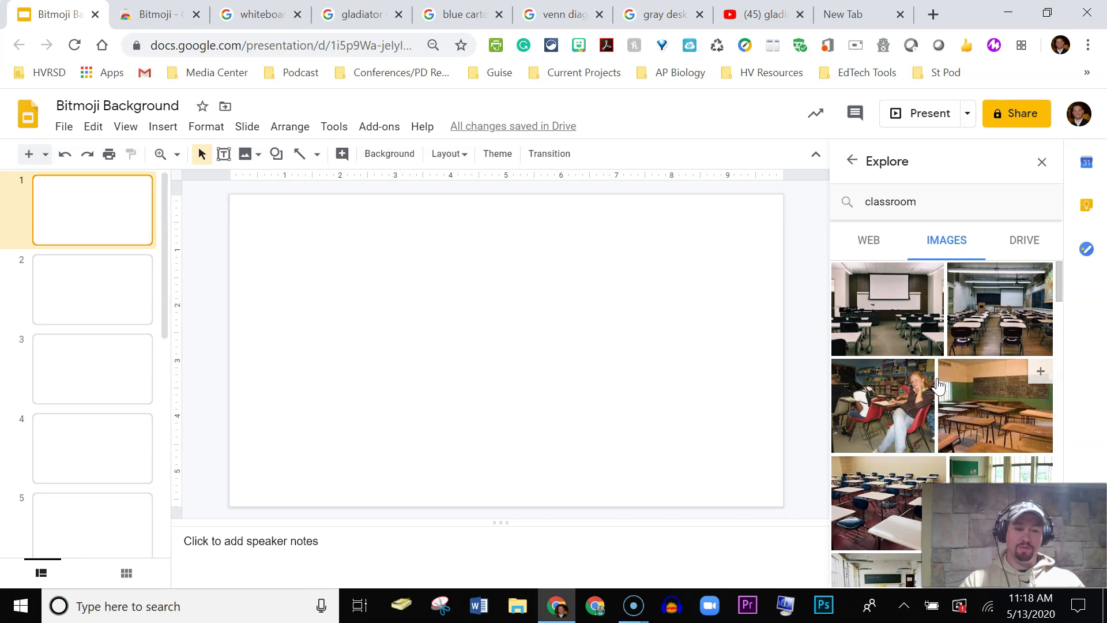
pyautogui.click(918, 260)
# Step: Refine the search to 'classroom cartoon' and drag the whiteboard cartoon toward the slide
pyautogui.click(932, 202)
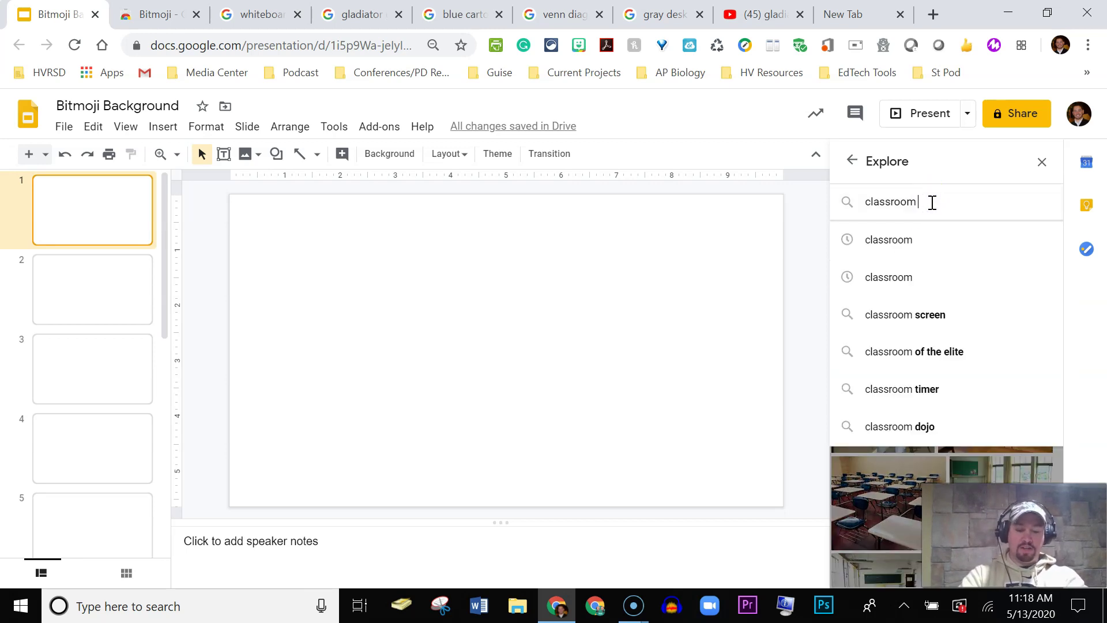
pyautogui.write('cartoon')
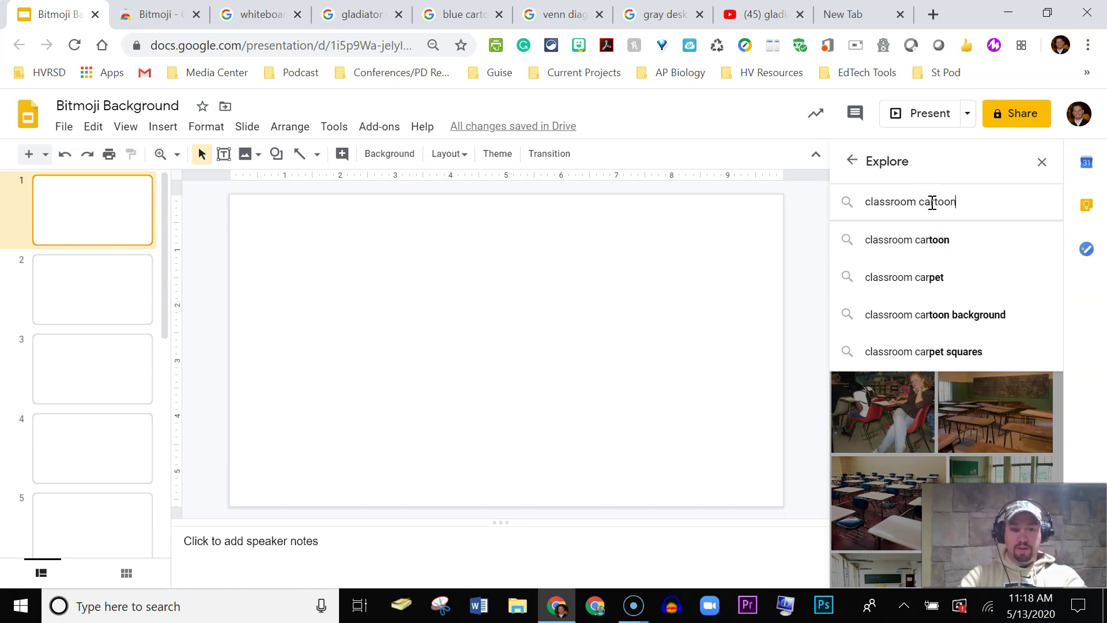
pyautogui.press('Return')
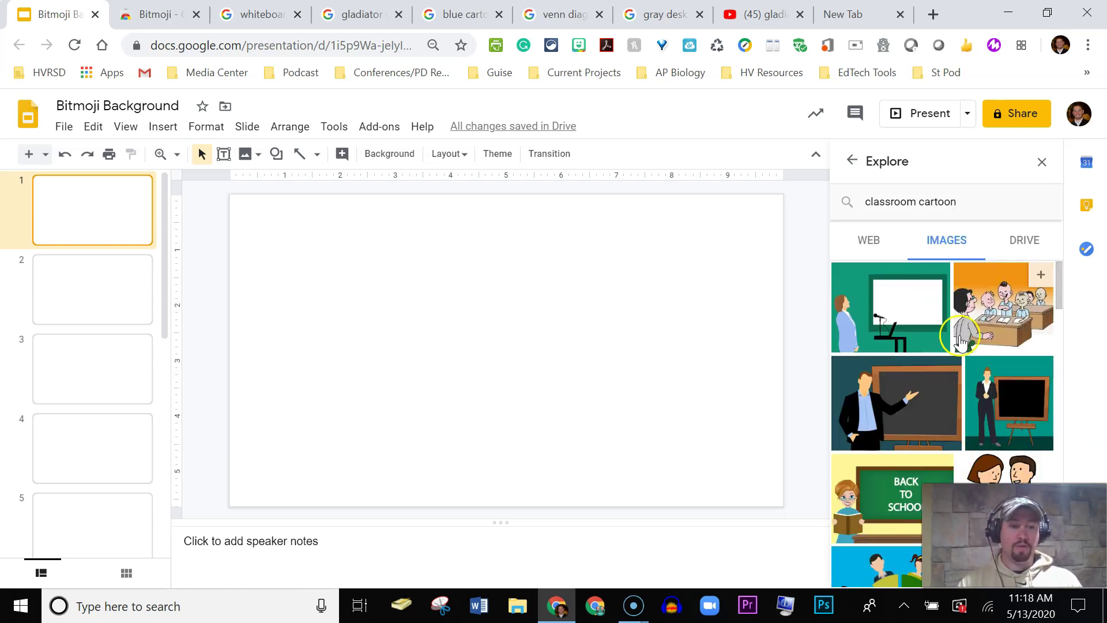
pyautogui.click(1026, 314)
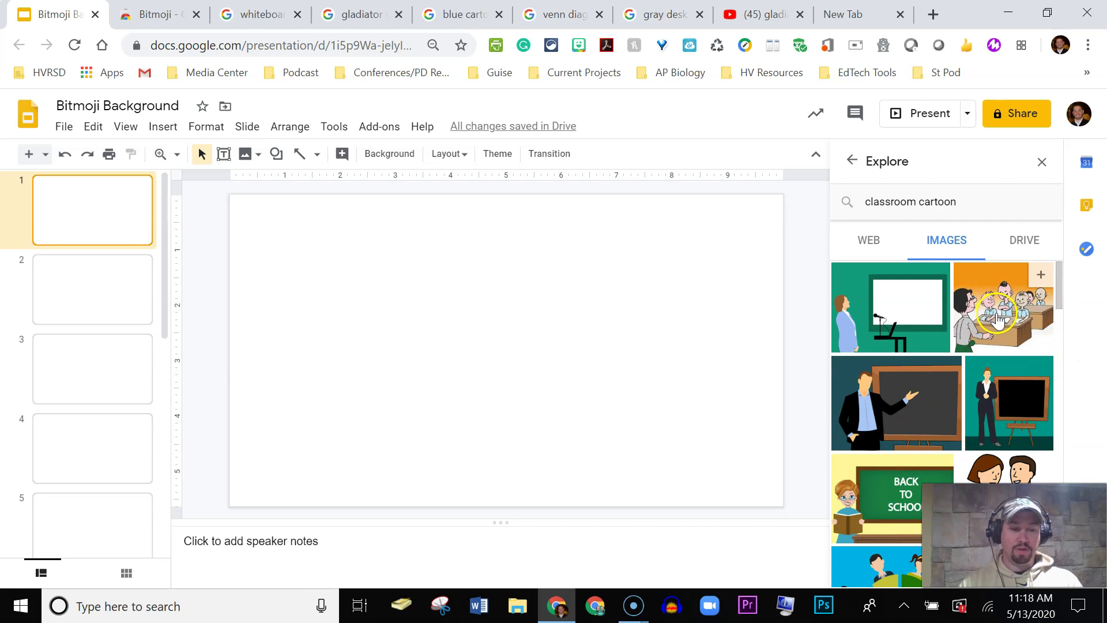
pyautogui.moveTo(937, 277)
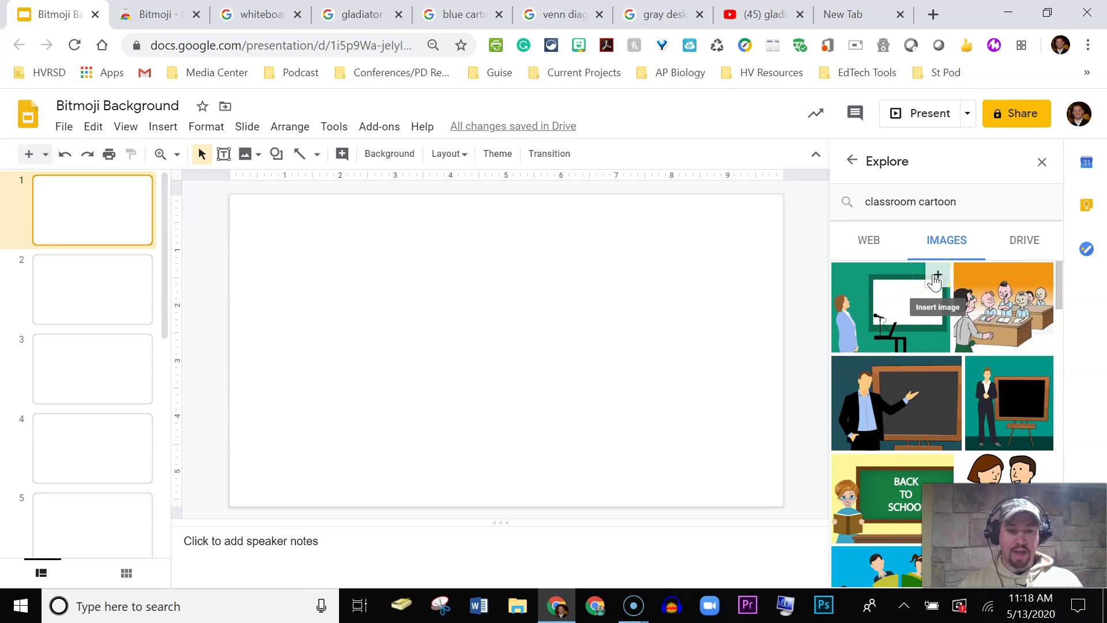
pyautogui.moveTo(935, 281); pyautogui.dragTo(660, 323)
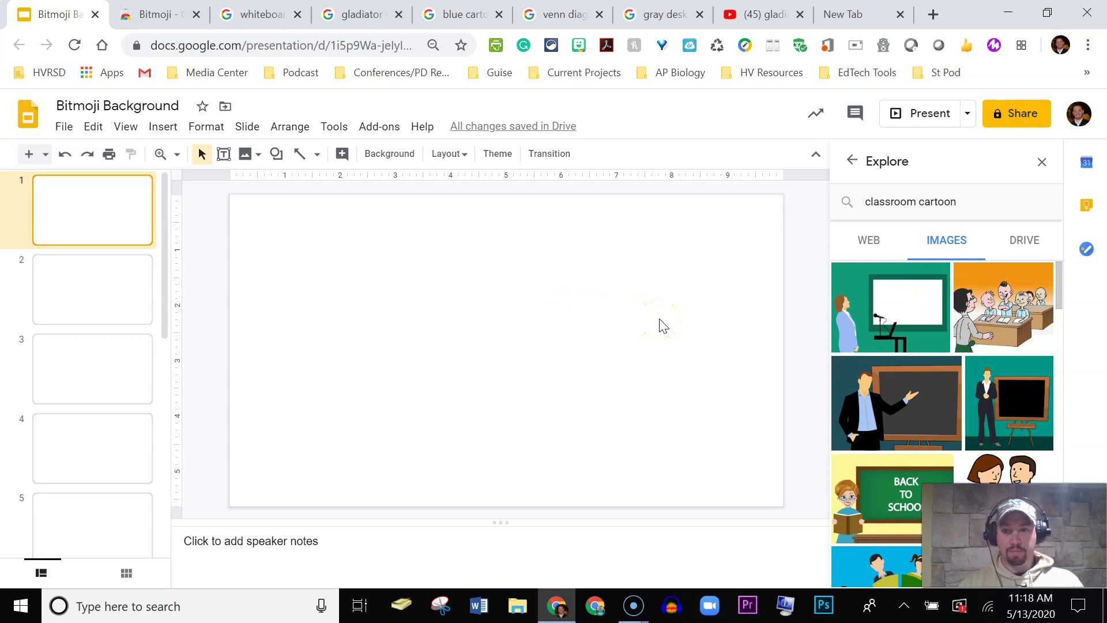
# Step: Preview the whiteboard-and-floor classroom cartoon in Google Images, then return to the presentation
pyautogui.click(252, 17)
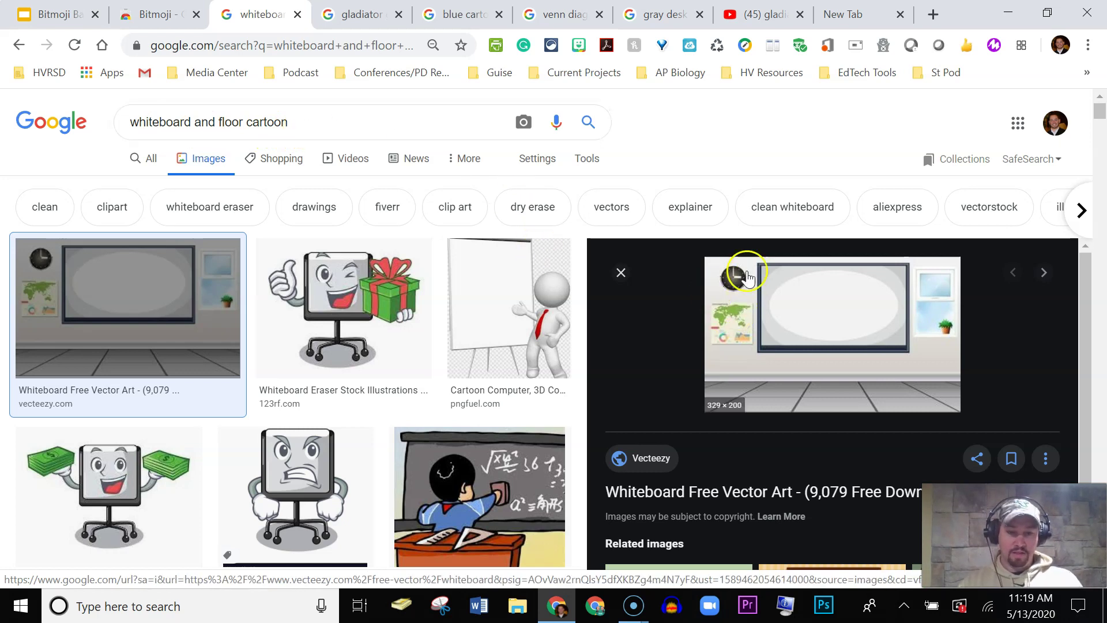
pyautogui.rightClick(798, 369)
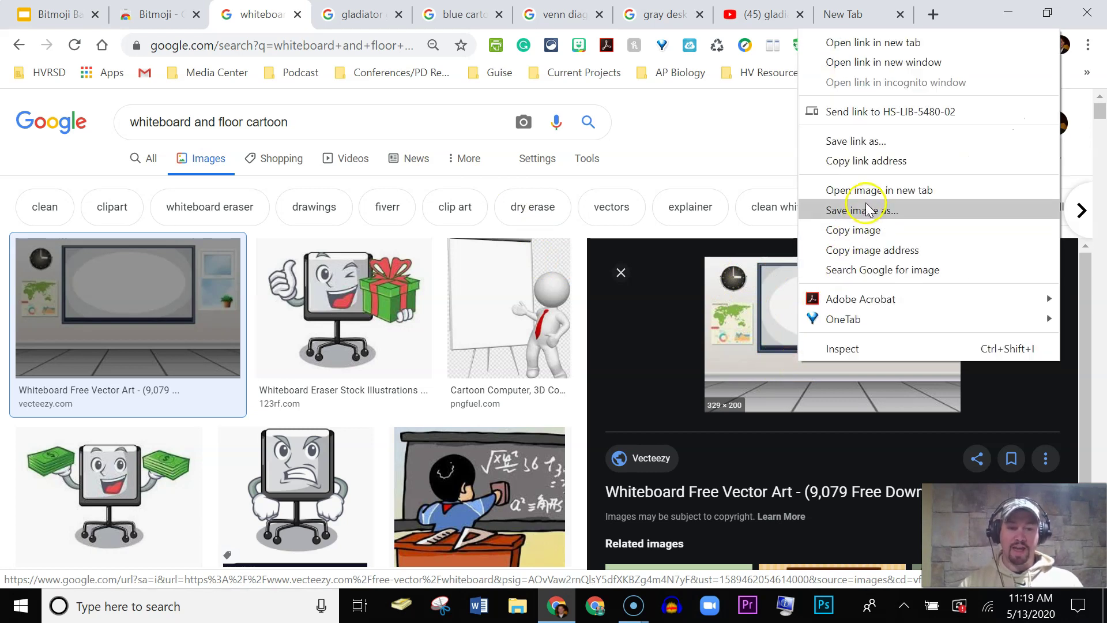
pyautogui.click(38, 20)
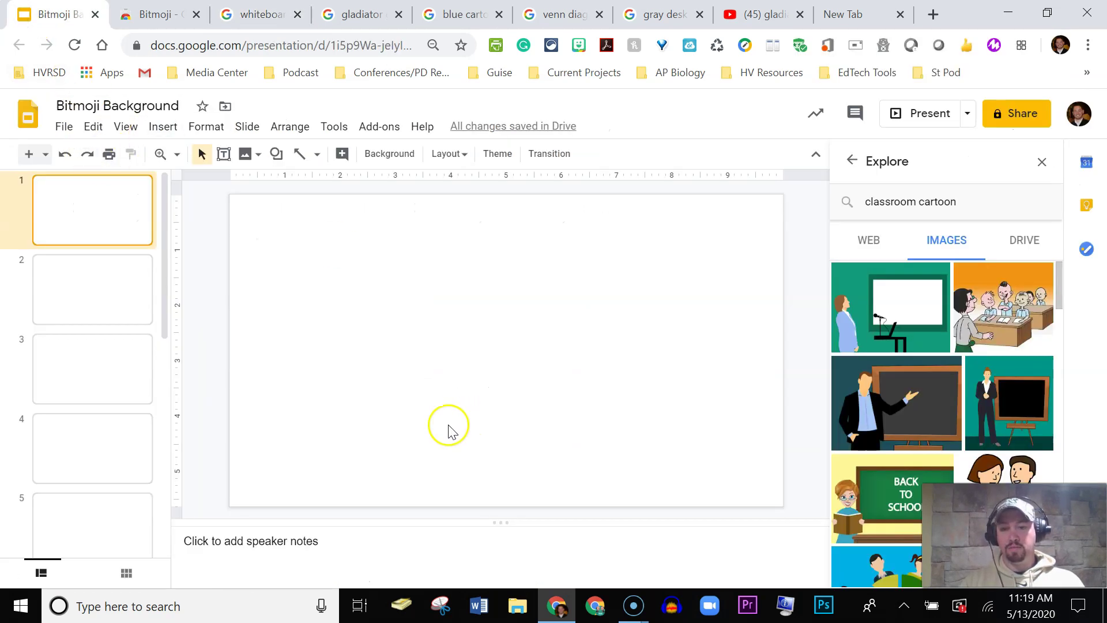
# Step: Upload the 'classroom' image from Downloads and stretch it to fill the first slide
pyautogui.click(164, 128)
pyautogui.moveTo(196, 165)
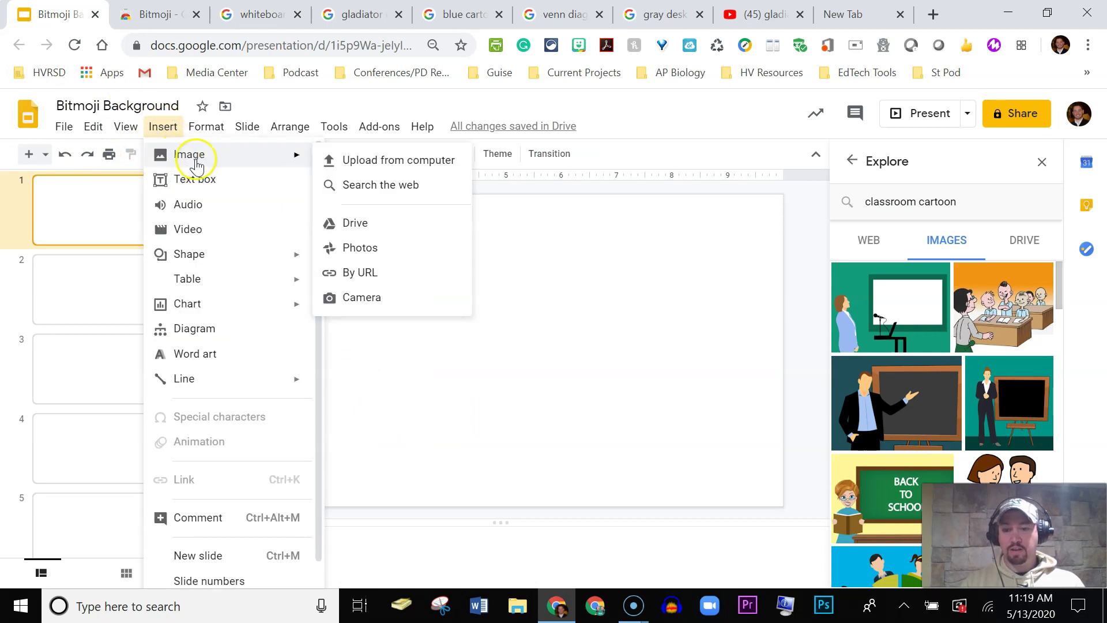
pyautogui.click(339, 161)
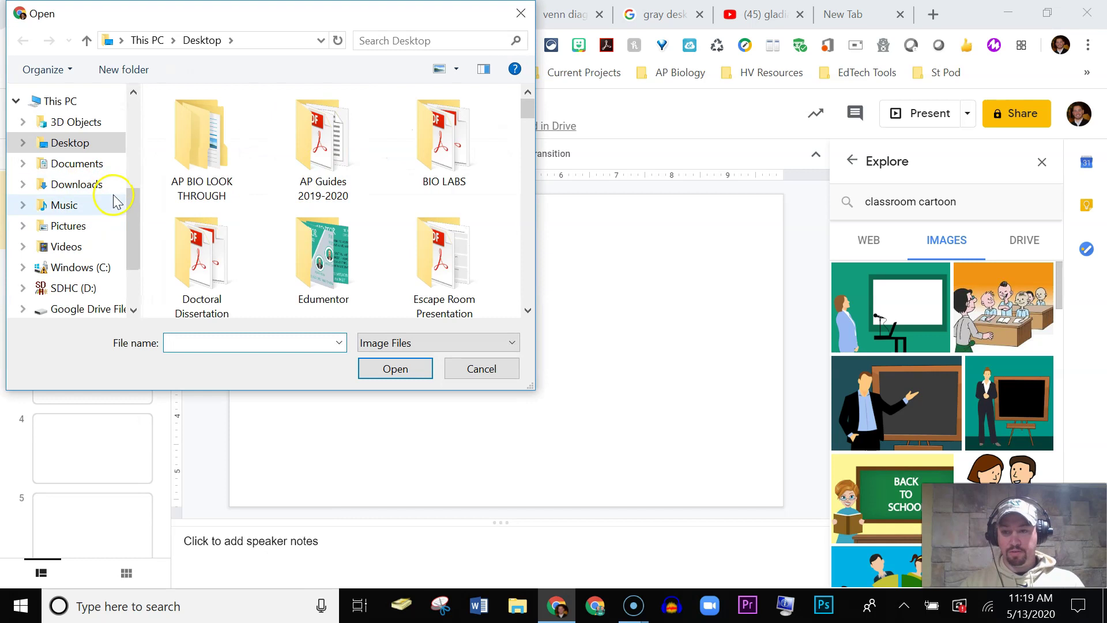
pyautogui.click(87, 184)
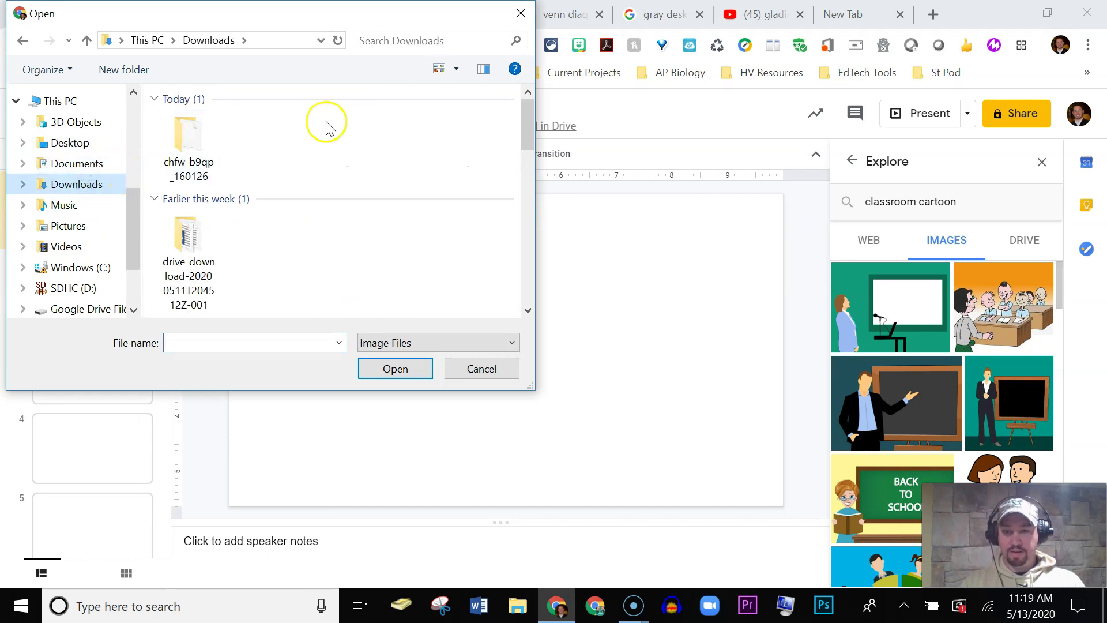
pyautogui.moveTo(527, 119); pyautogui.dragTo(534, 326)
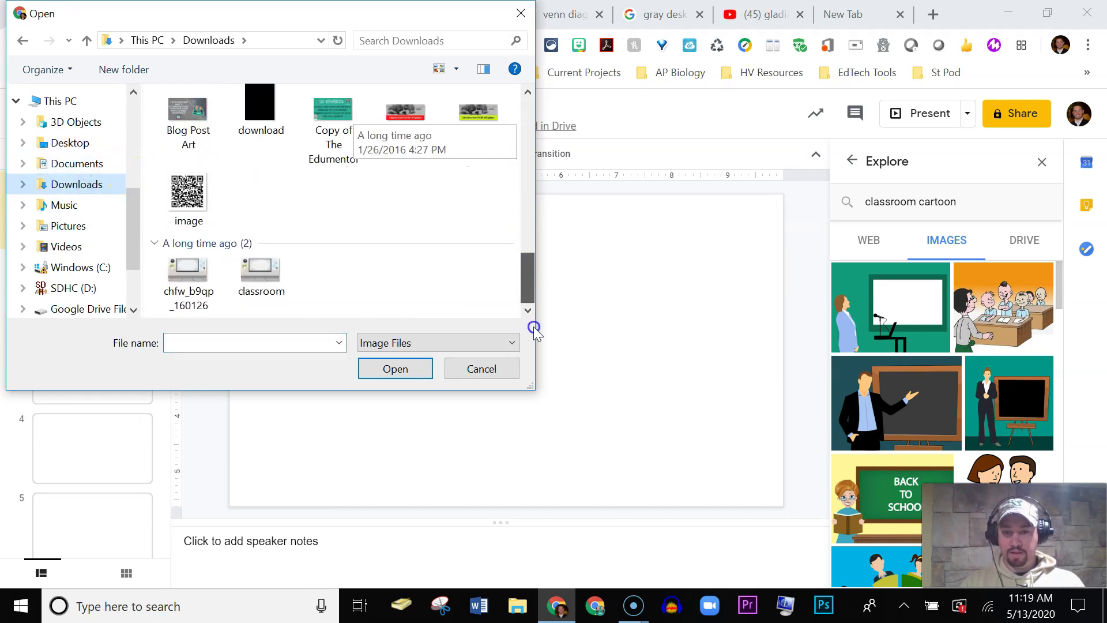
pyautogui.click(254, 285)
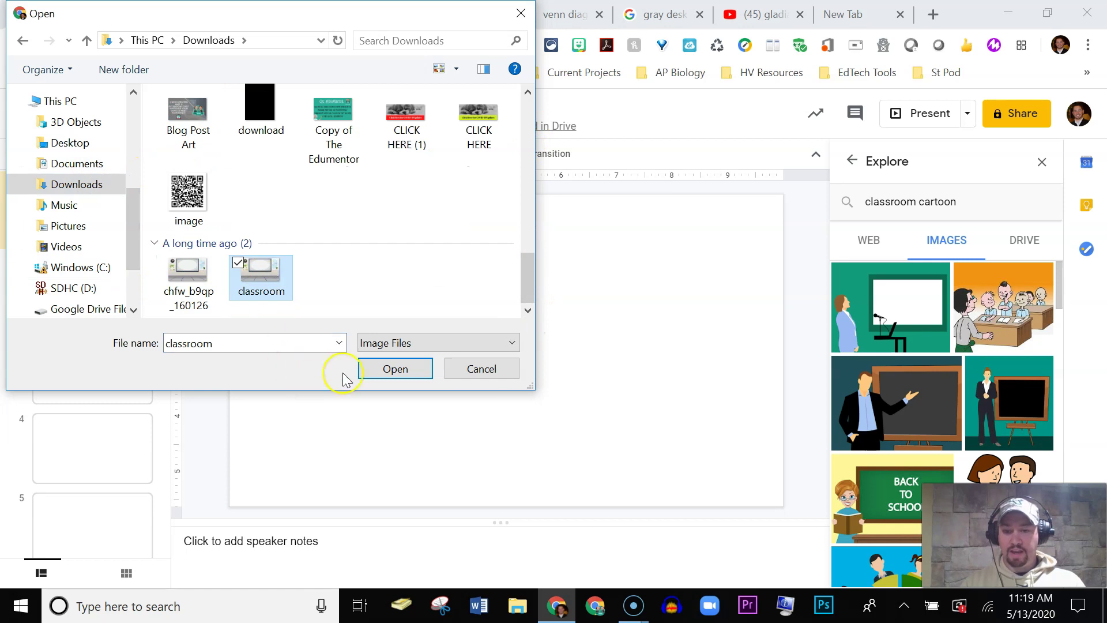
pyautogui.click(369, 374)
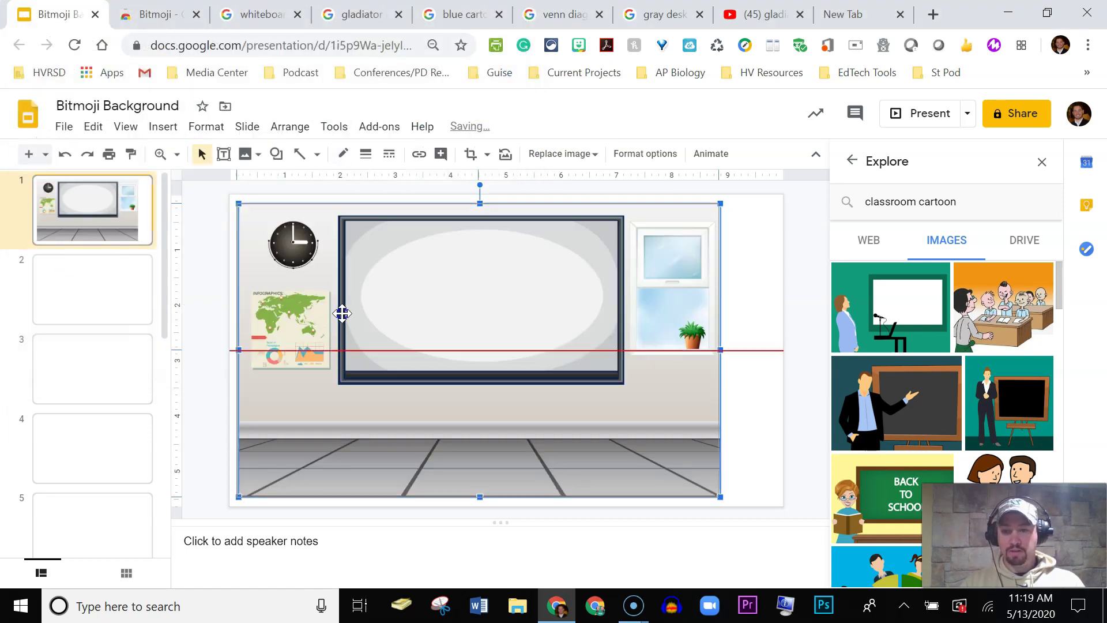
pyautogui.moveTo(341, 310); pyautogui.dragTo(370, 327)
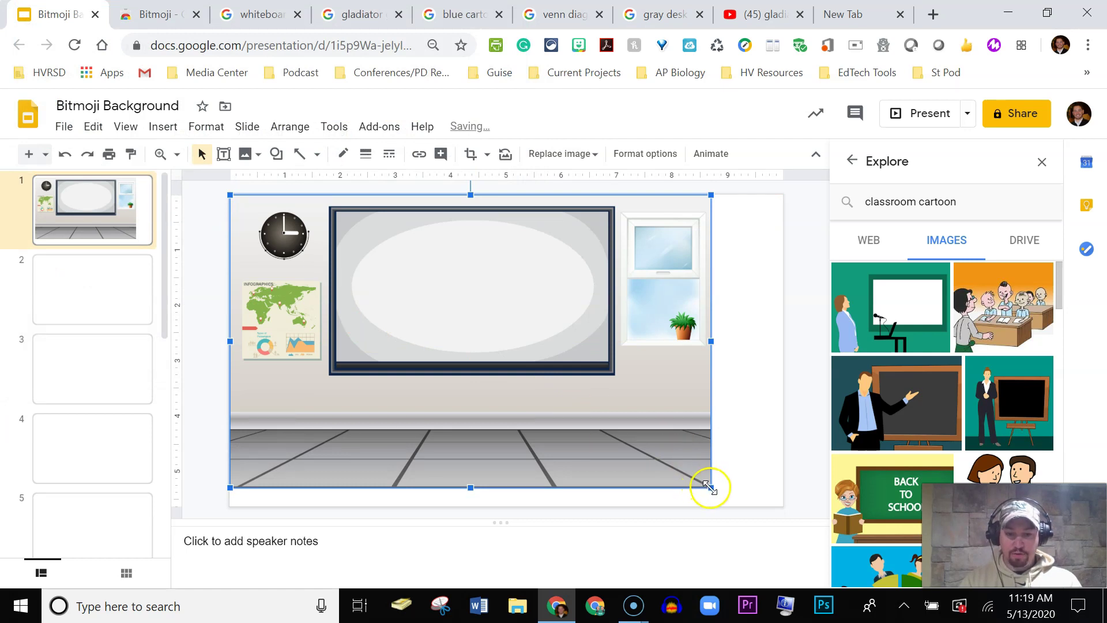
pyautogui.moveTo(709, 488); pyautogui.dragTo(782, 513)
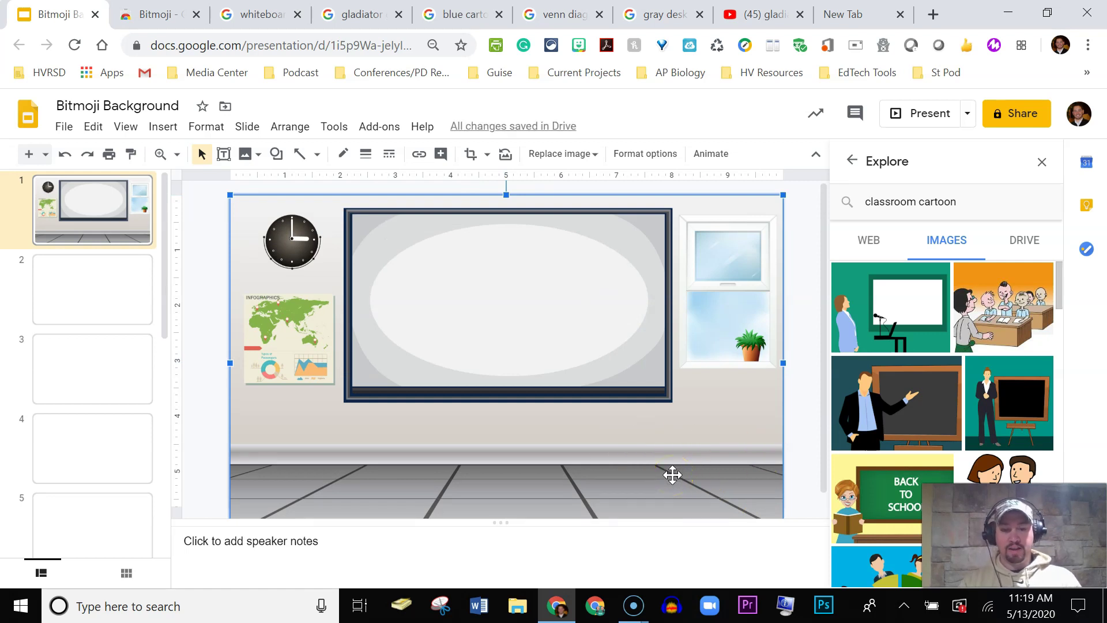
# Step: Replace the Explore image search with 'chair'
pyautogui.click(205, 538)
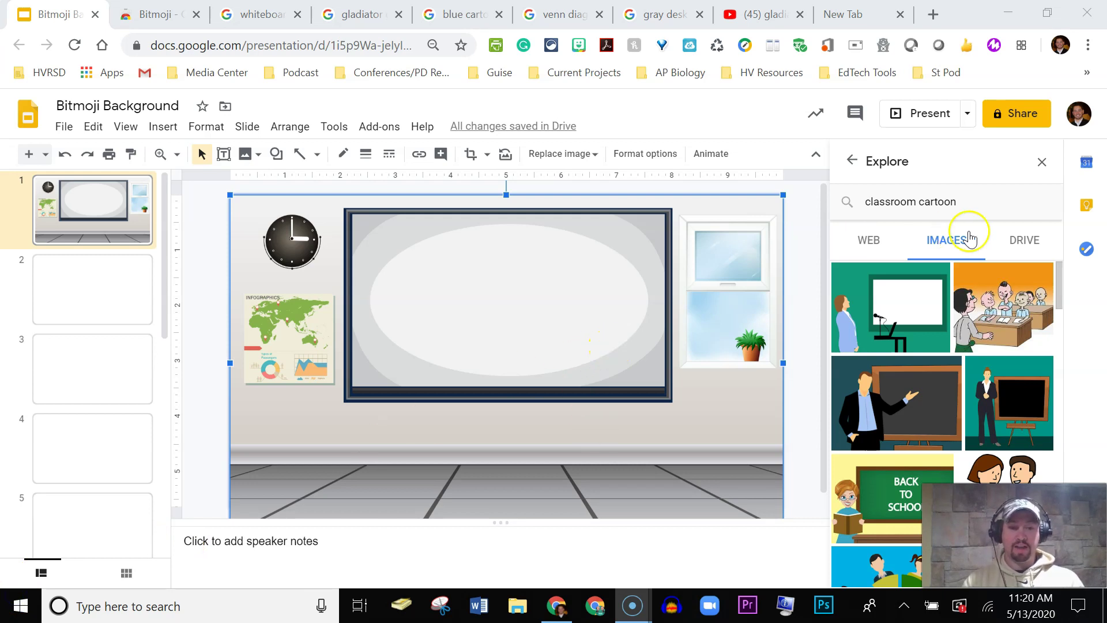
pyautogui.click(973, 209)
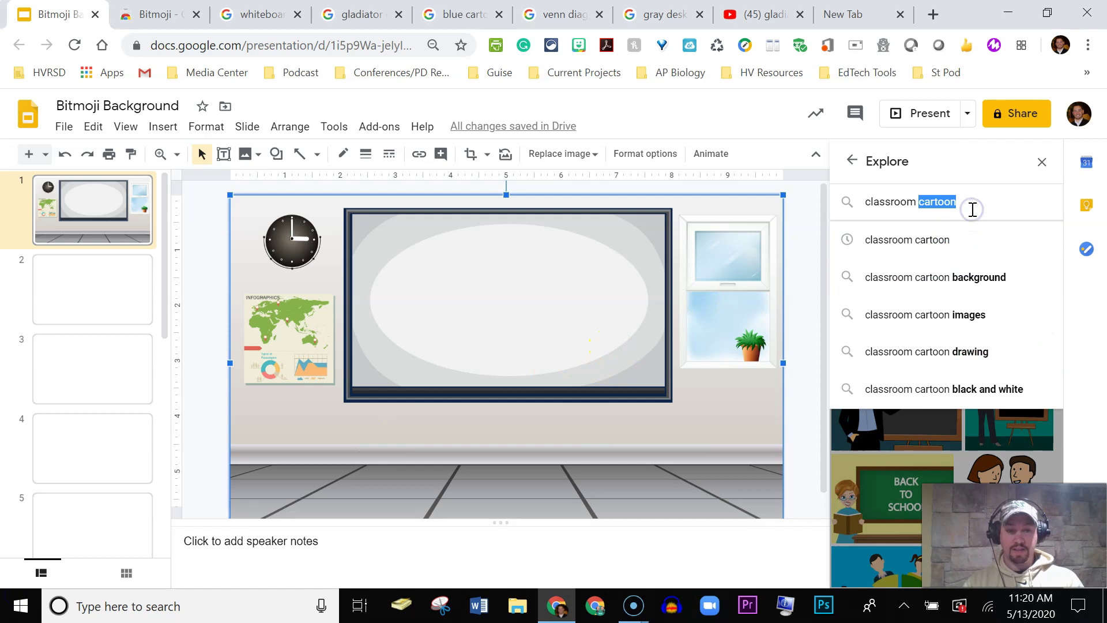
pyautogui.tripleClick(973, 209)
pyautogui.write('chari')
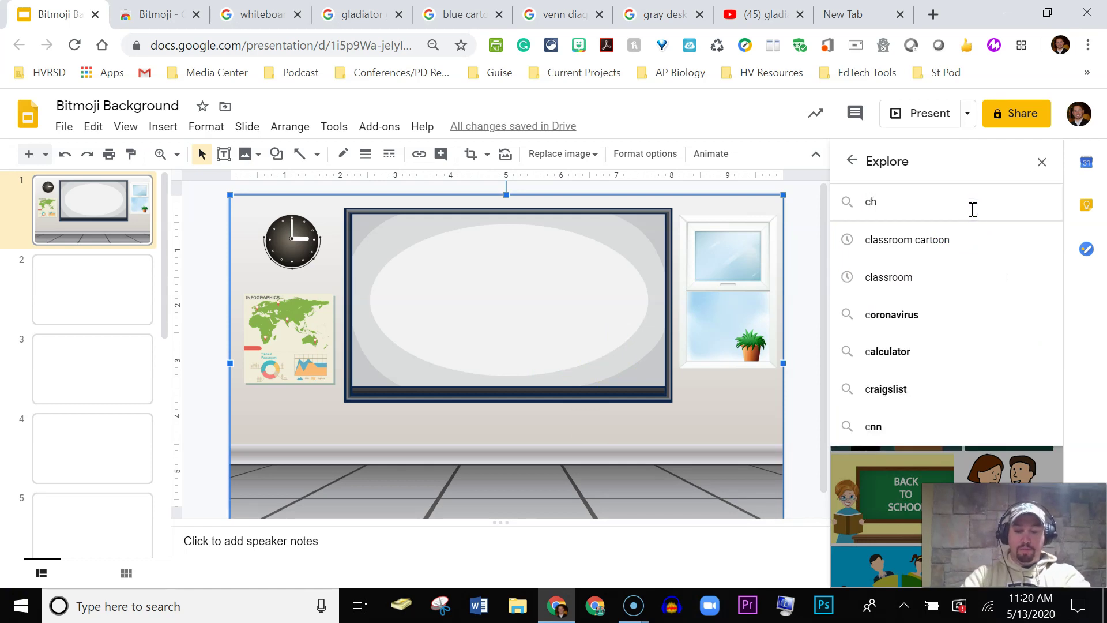
pyautogui.press('BackSpace')
pyautogui.write('ir')
pyautogui.press('Return')
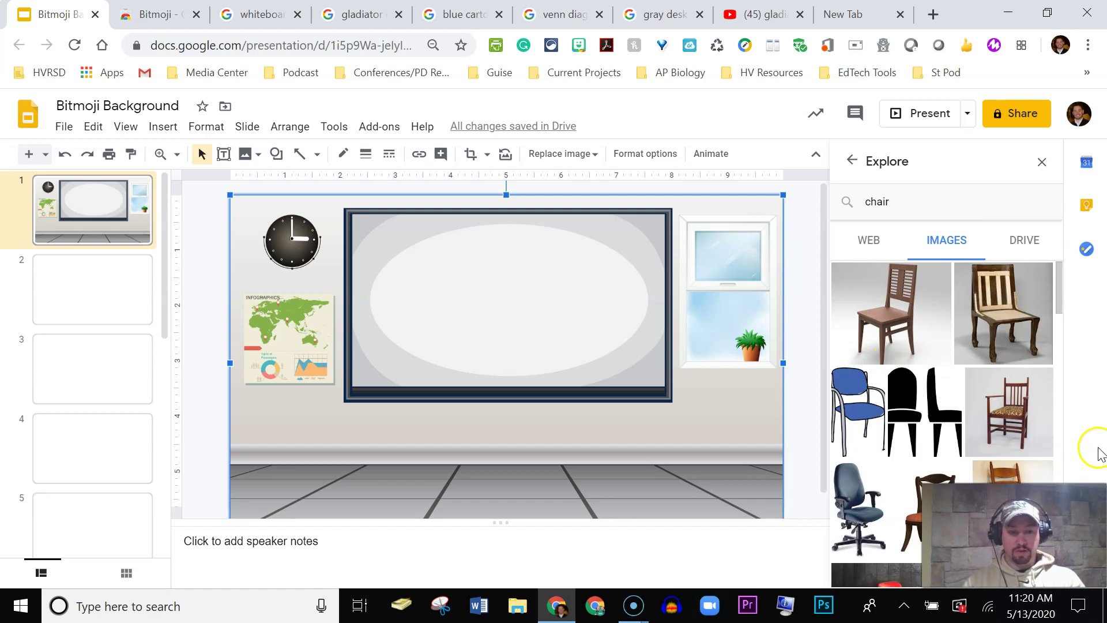
# Step: Insert the blue chair, shrink it, and place it below the window near the floor
pyautogui.moveTo(848, 408)
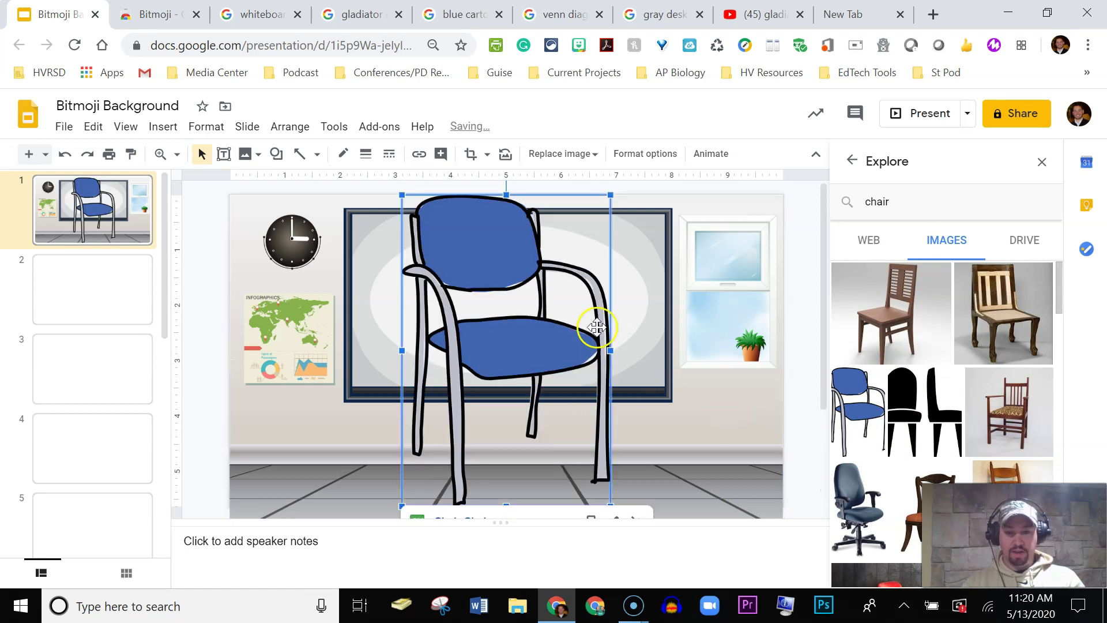
pyautogui.moveTo(610, 195); pyautogui.dragTo(542, 361)
pyautogui.moveTo(478, 388); pyautogui.dragTo(720, 379)
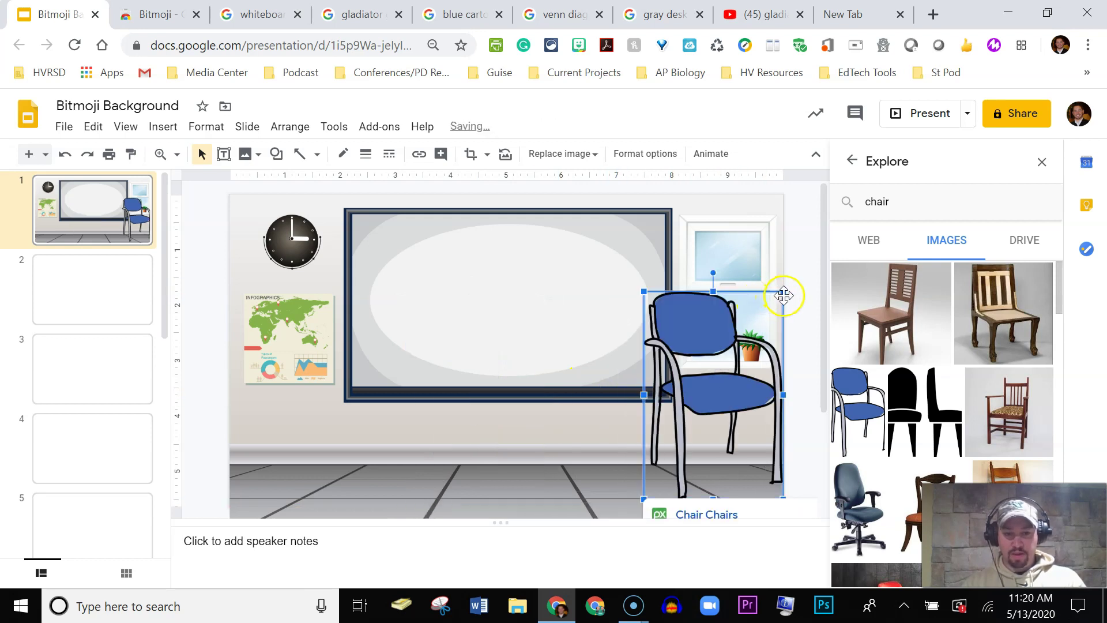
pyautogui.moveTo(784, 293); pyautogui.dragTo(730, 369)
pyautogui.moveTo(697, 421); pyautogui.dragTo(738, 419)
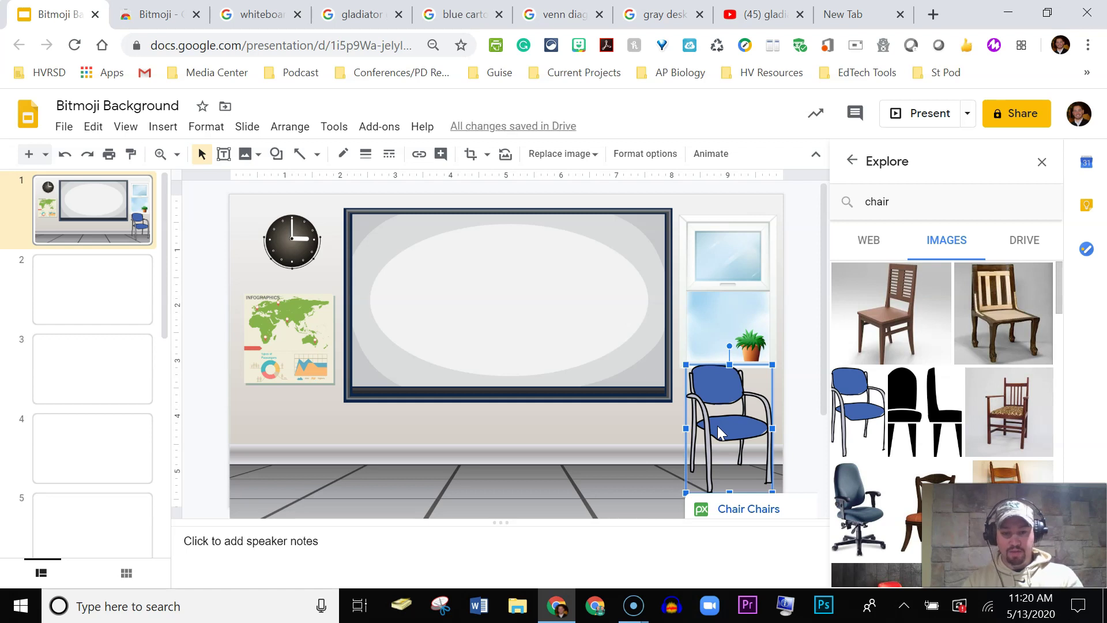
# Step: In the chair's Format options, try a light grey recolor, then revert to No recolor
pyautogui.click(730, 394)
pyautogui.rightClick(729, 393)
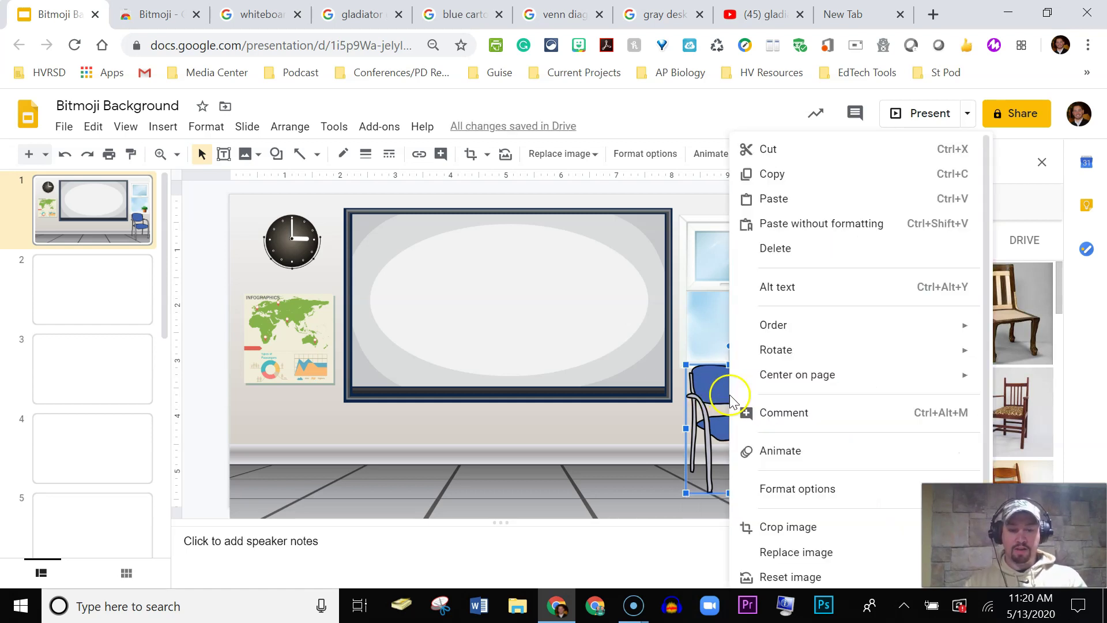
pyautogui.click(803, 488)
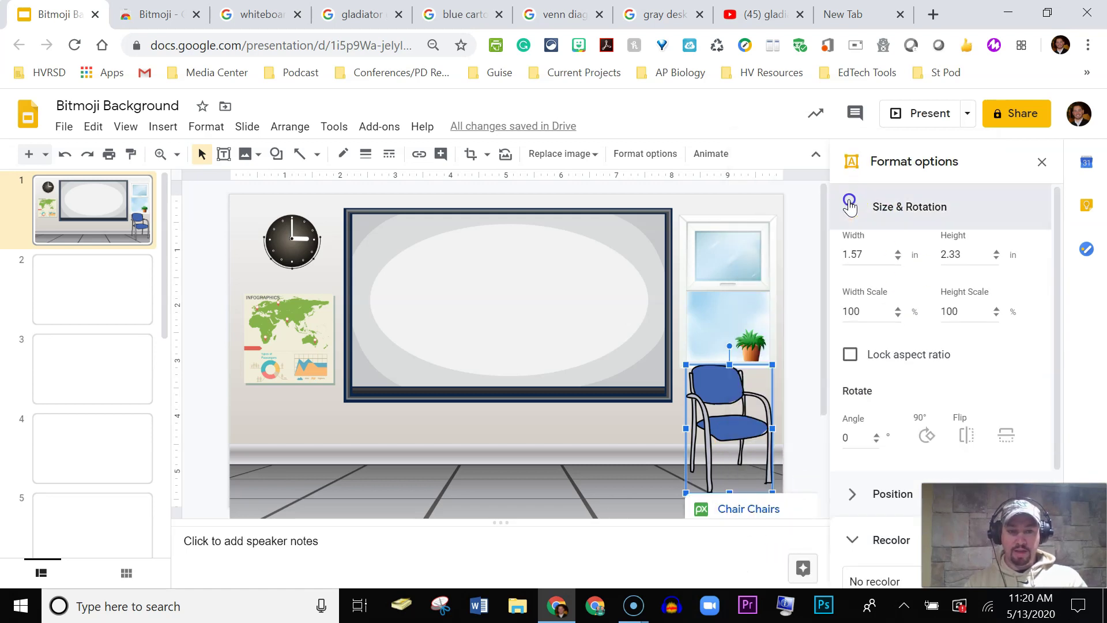
pyautogui.click(877, 226)
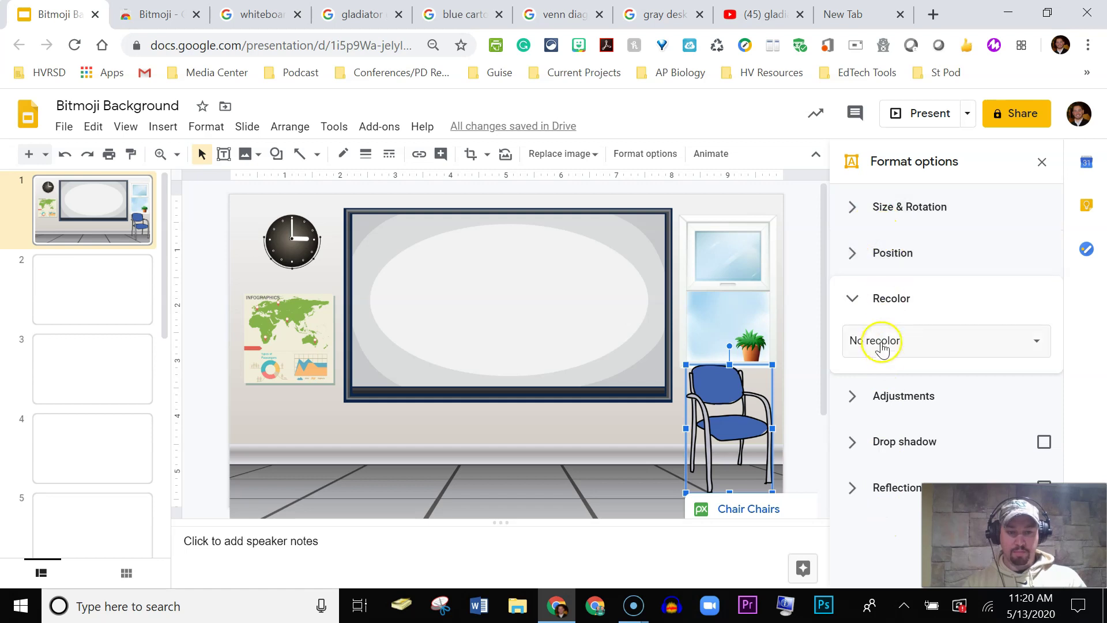
pyautogui.click(1036, 340)
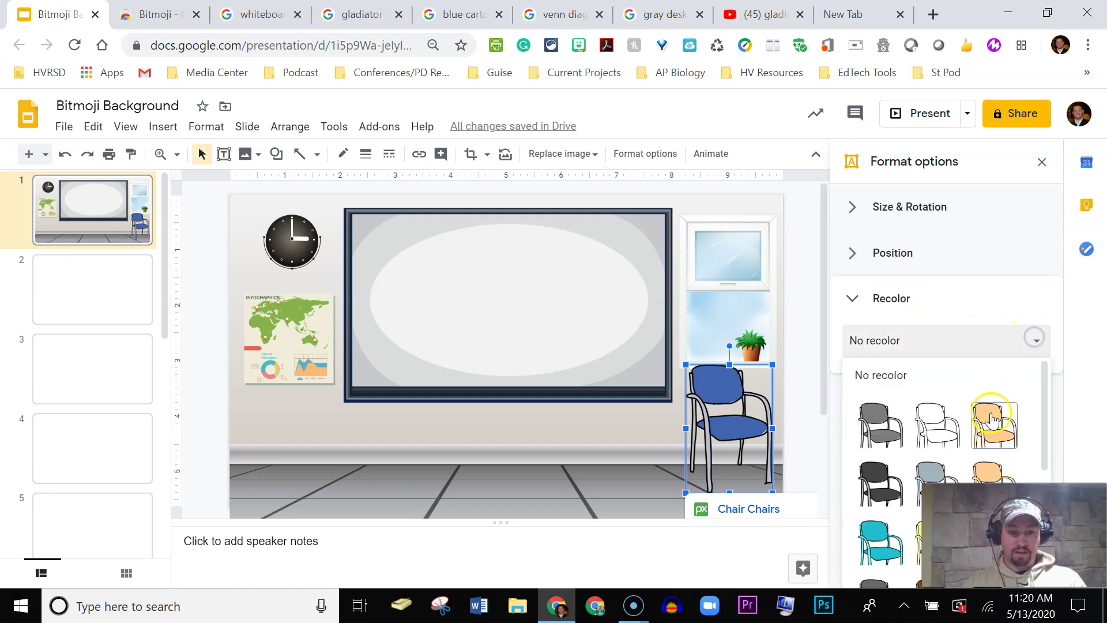
pyautogui.click(879, 430)
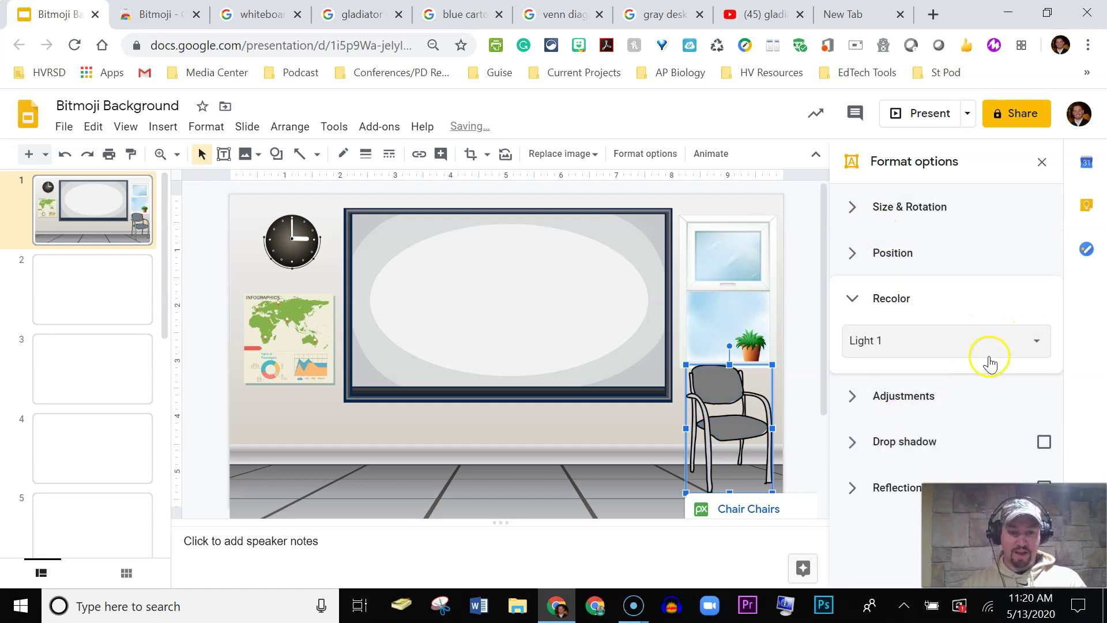
pyautogui.click(988, 336)
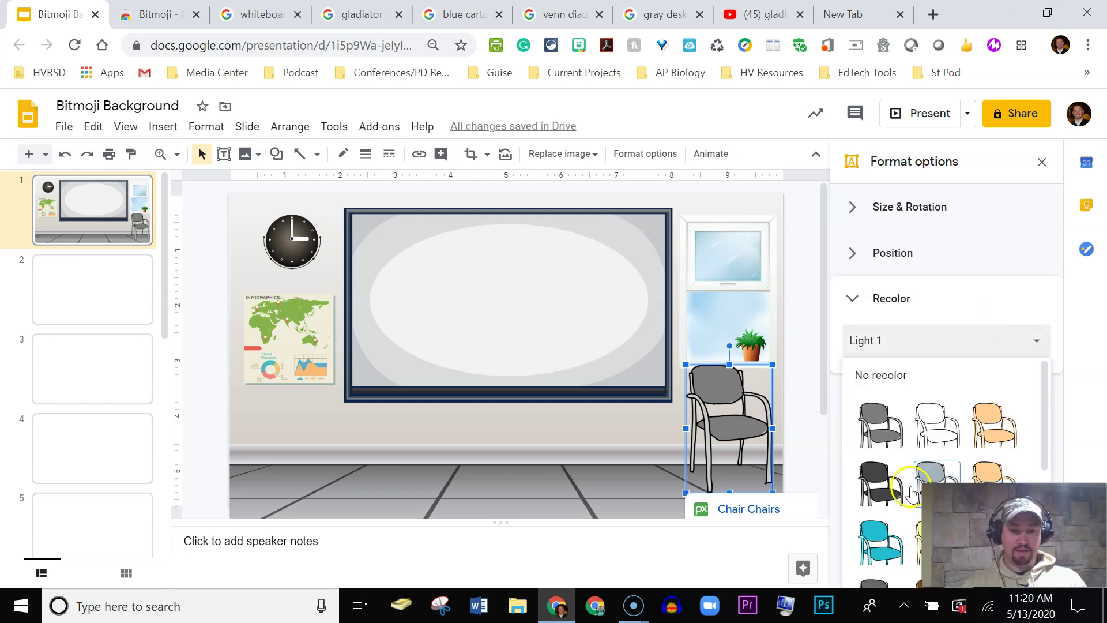
pyautogui.click(953, 297)
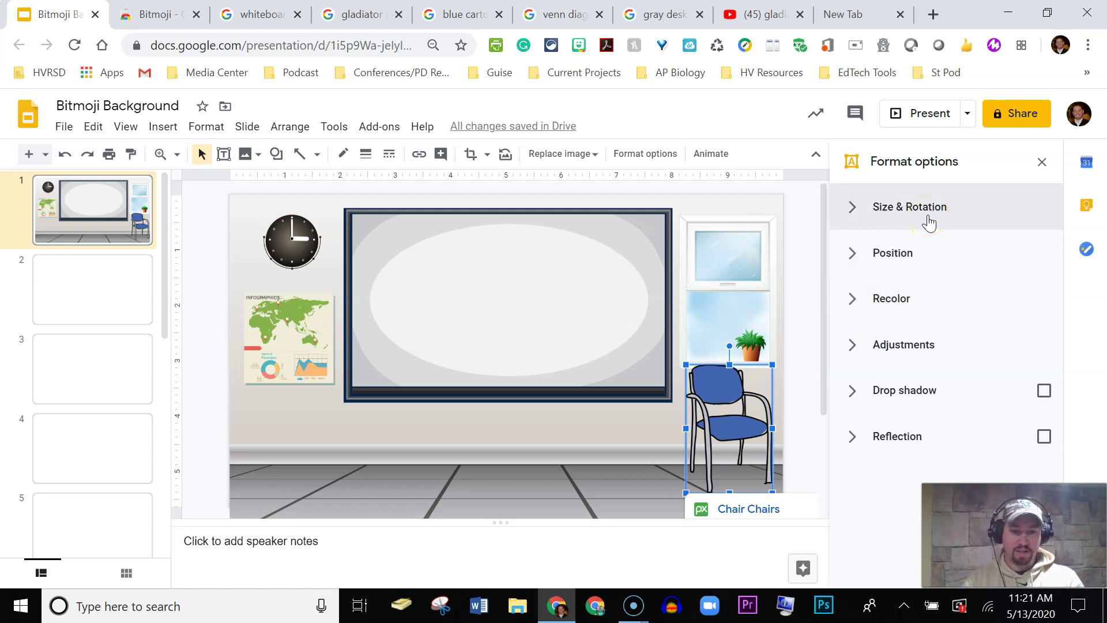
# Step: Flip the chair horizontally under Size & Rotation
pyautogui.click(929, 221)
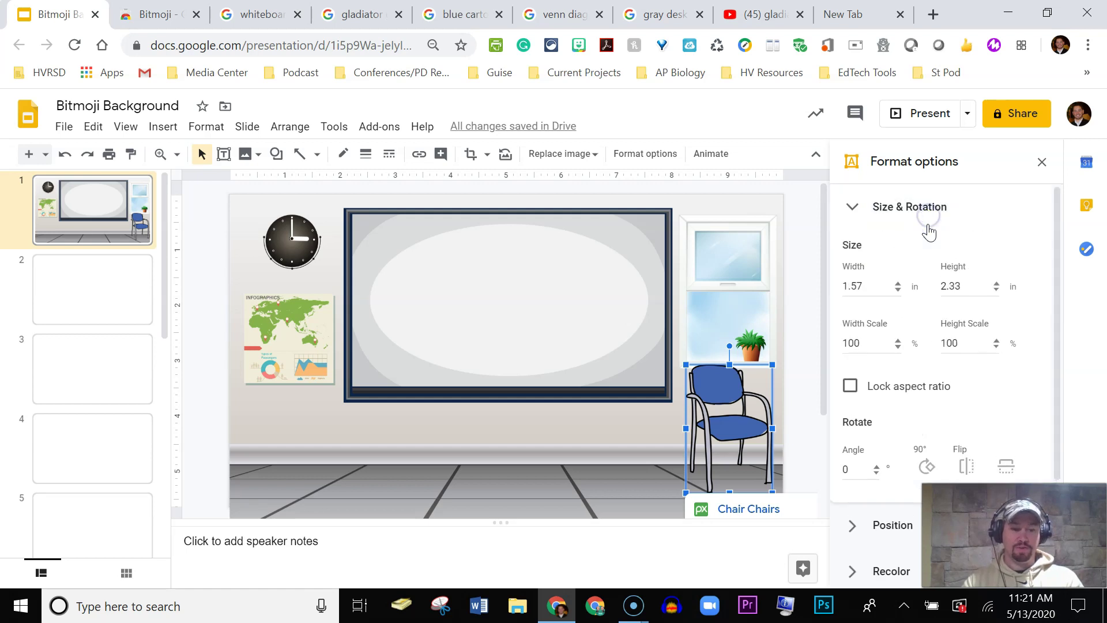
pyautogui.click(967, 470)
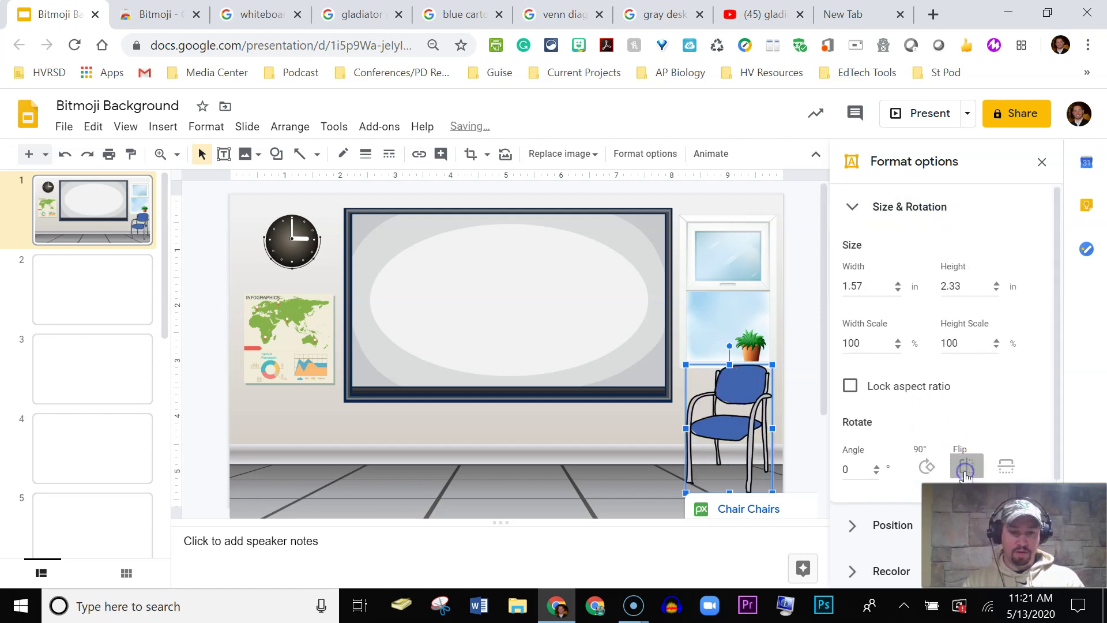
pyautogui.click(638, 452)
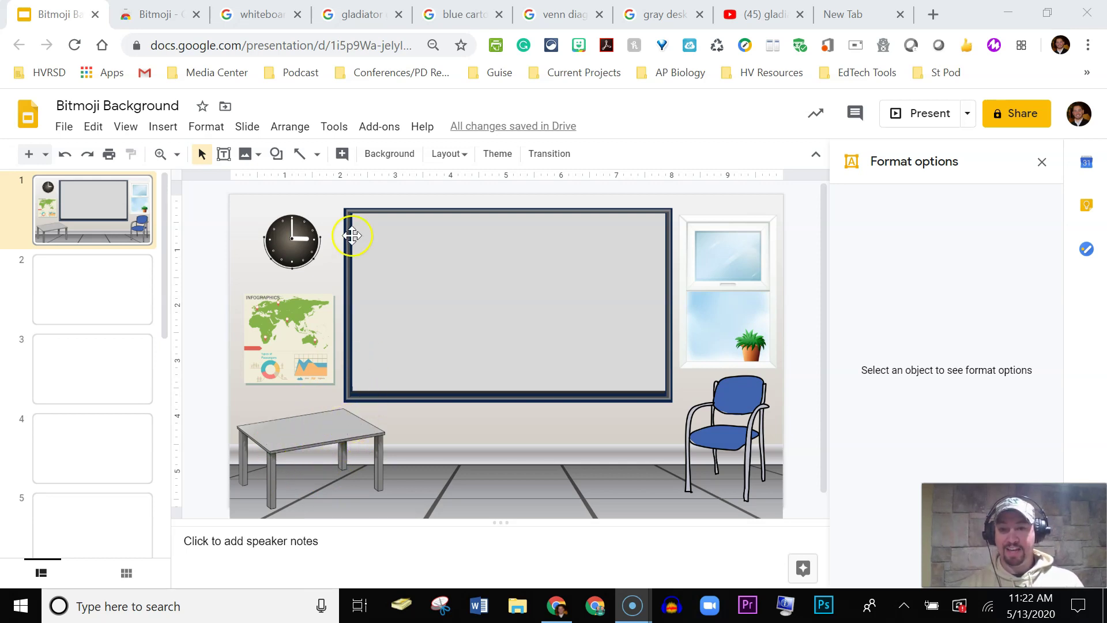
# Step: Copy a sitting Bitmoji from the extension's 'sit' search and paste it onto the slide
pyautogui.click(579, 45)
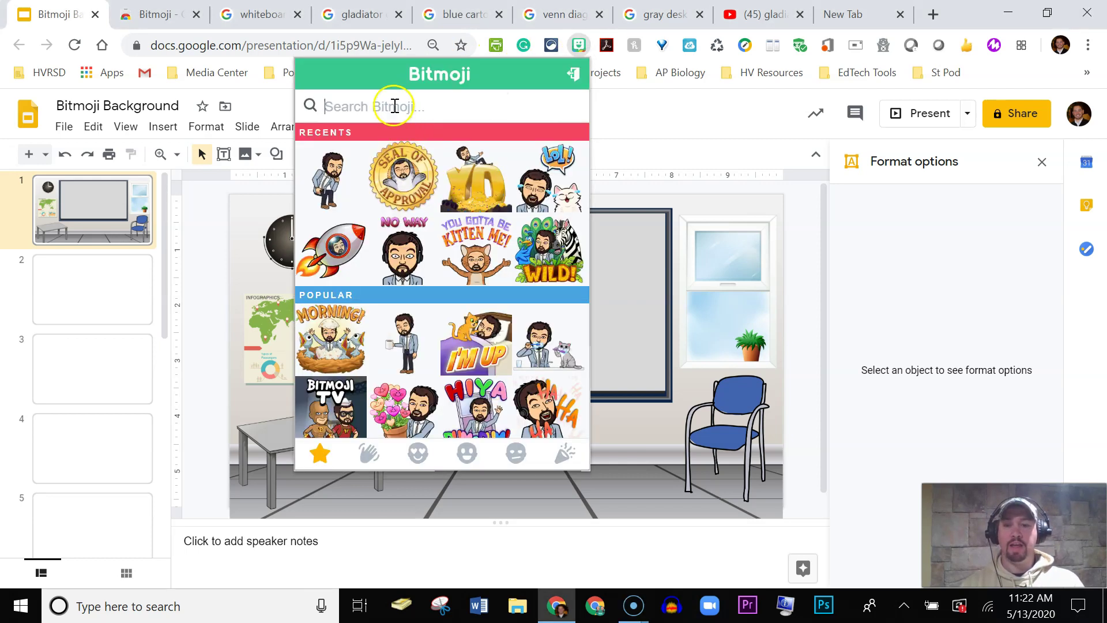
pyautogui.write('sit')
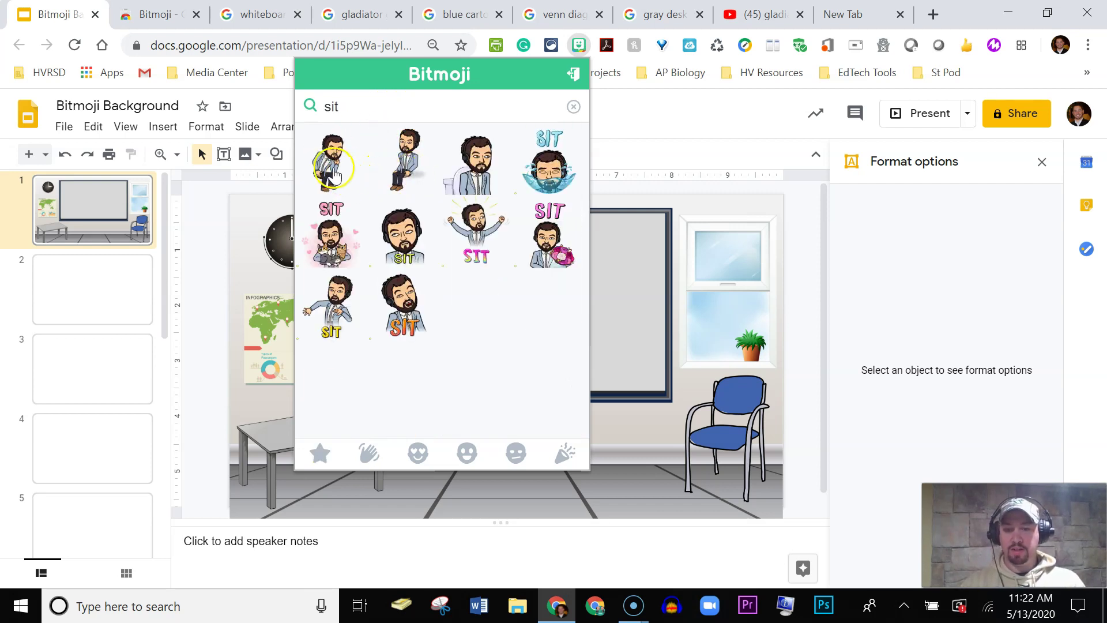
pyautogui.click(331, 173)
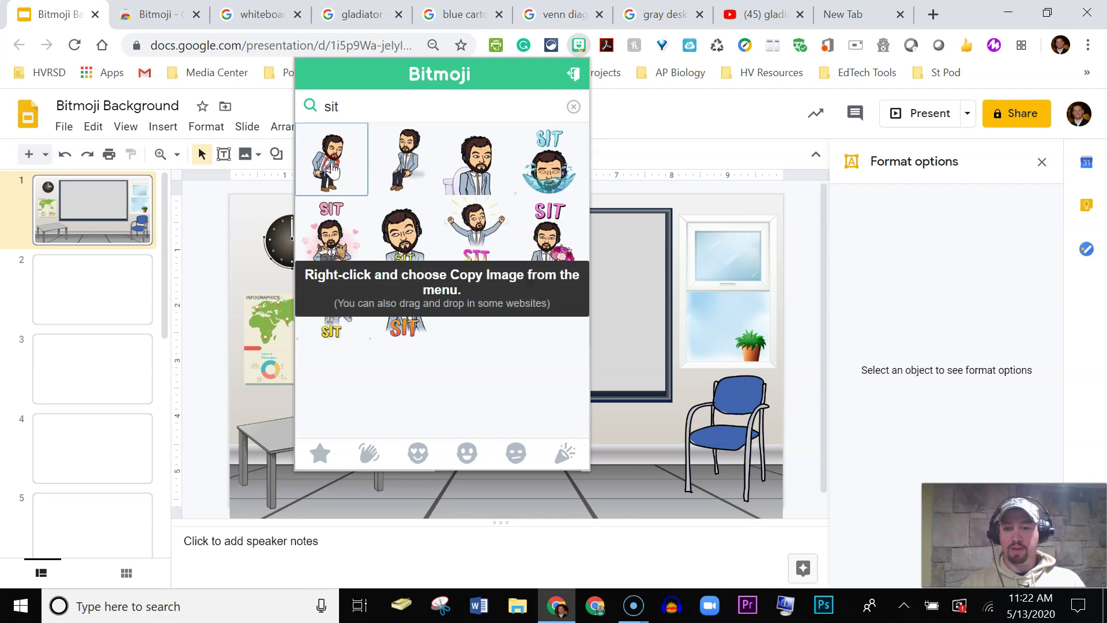
pyautogui.rightClick(332, 164)
pyautogui.click(375, 215)
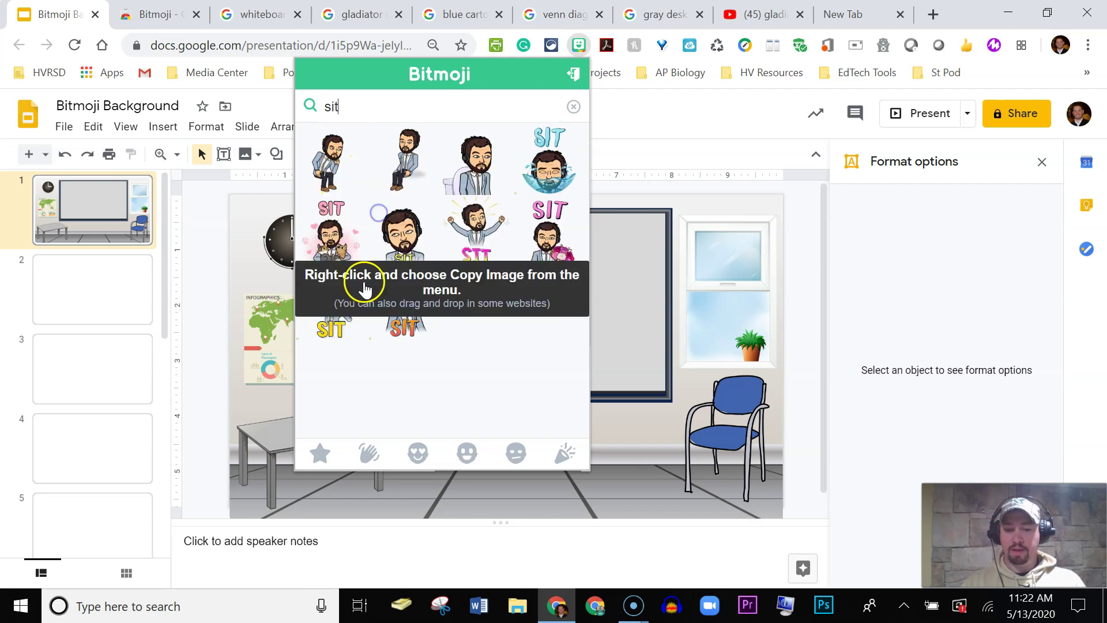
pyautogui.click(619, 378)
pyautogui.click(618, 377)
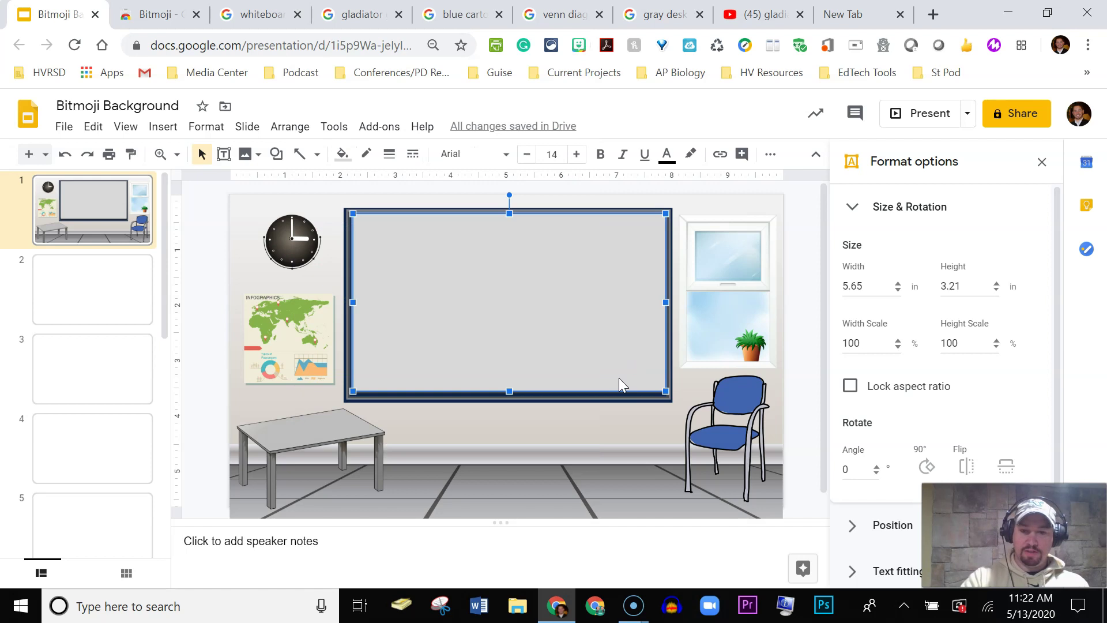
pyautogui.hotkey('ctrl', 'v')
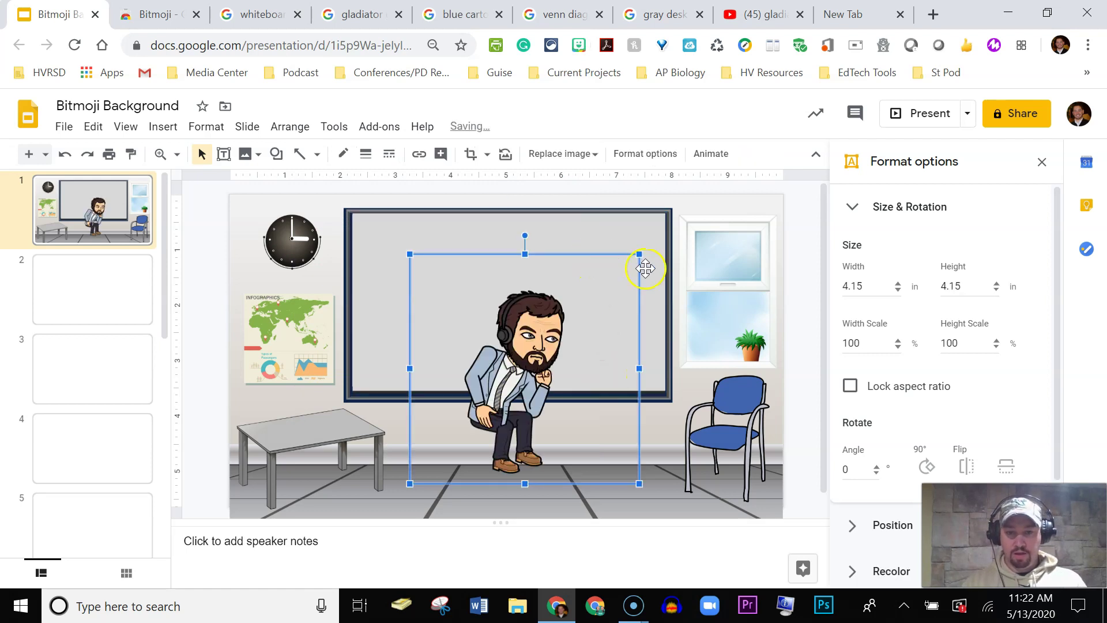
# Step: Shrink the Bitmoji and position it on the grey table, nudging with arrow keys
pyautogui.moveTo(639, 254); pyautogui.dragTo(551, 352)
pyautogui.moveTo(497, 377); pyautogui.dragTo(309, 416)
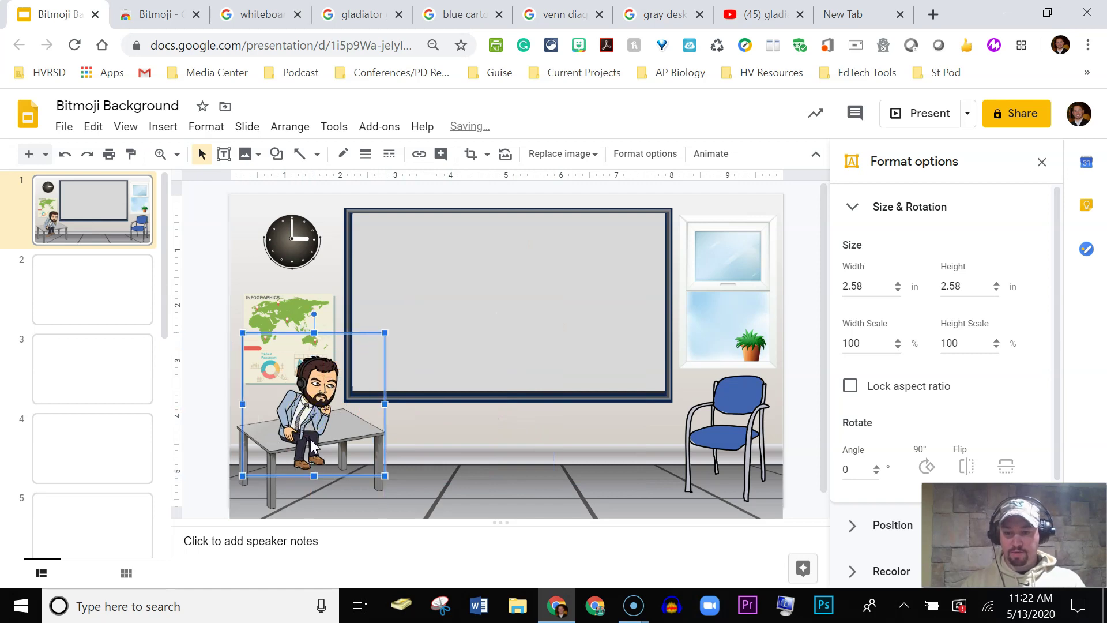
pyautogui.click(432, 457)
pyautogui.click(311, 453)
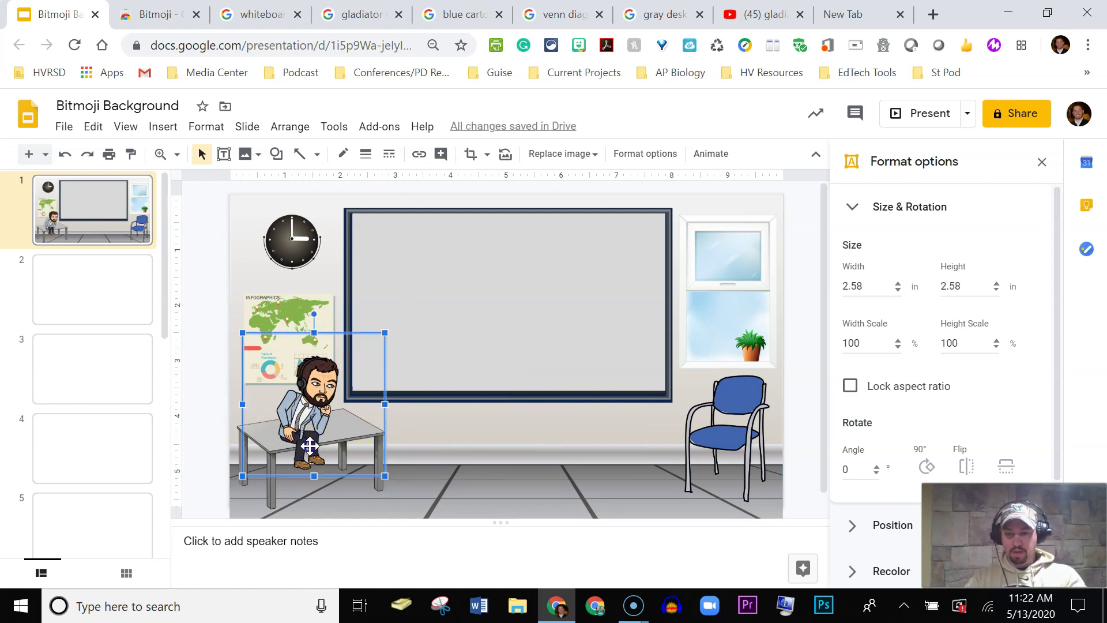
pyautogui.press('Right')
pyautogui.press('Right')
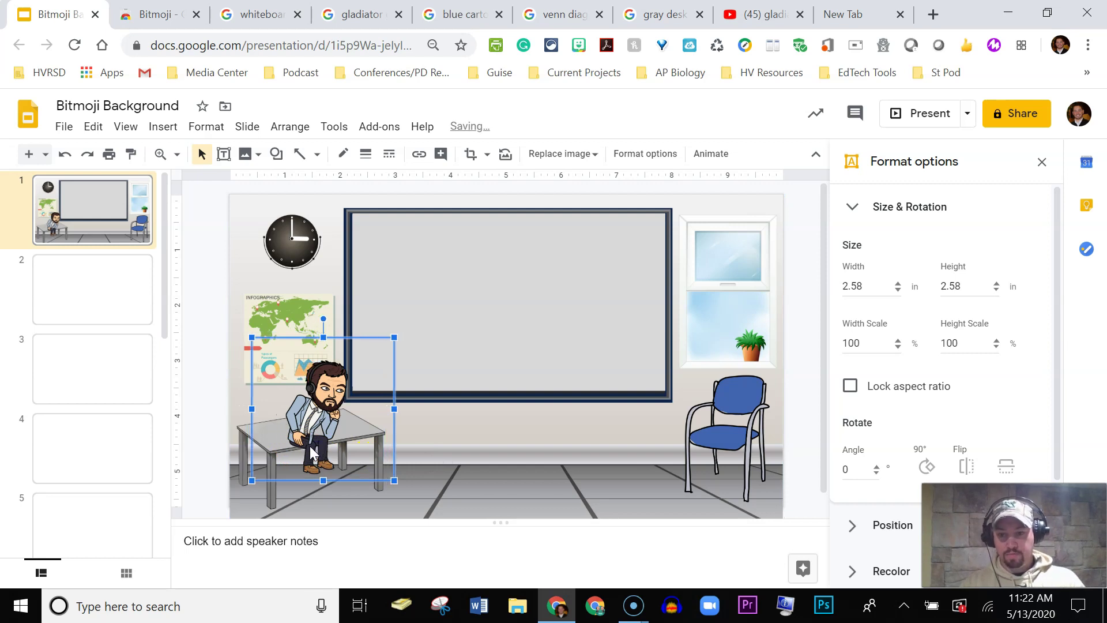
pyautogui.click(544, 475)
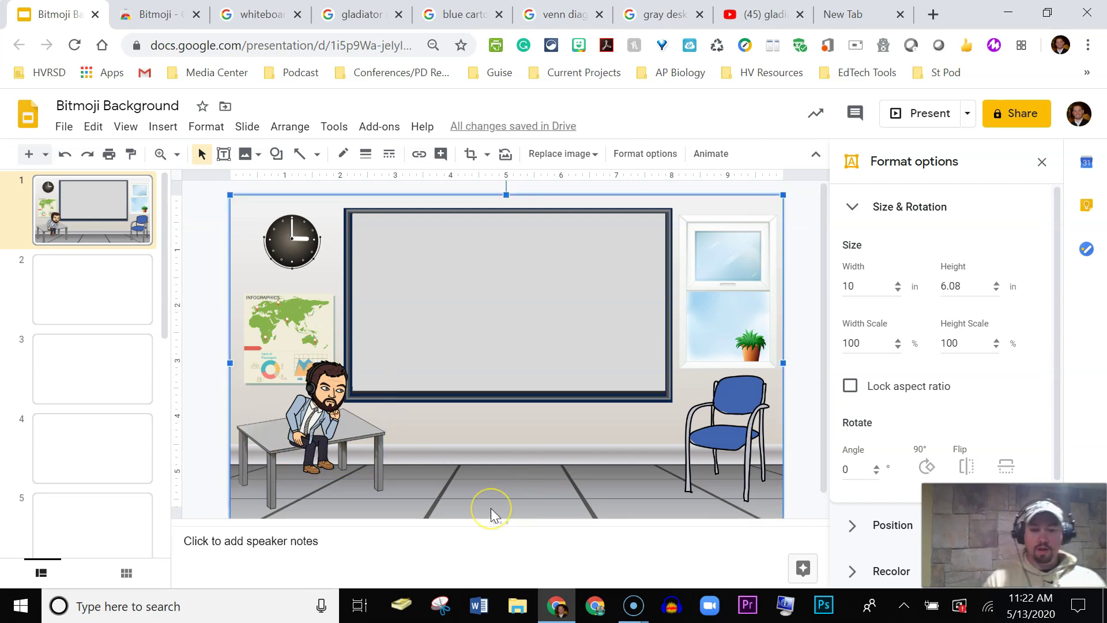
pyautogui.click(354, 444)
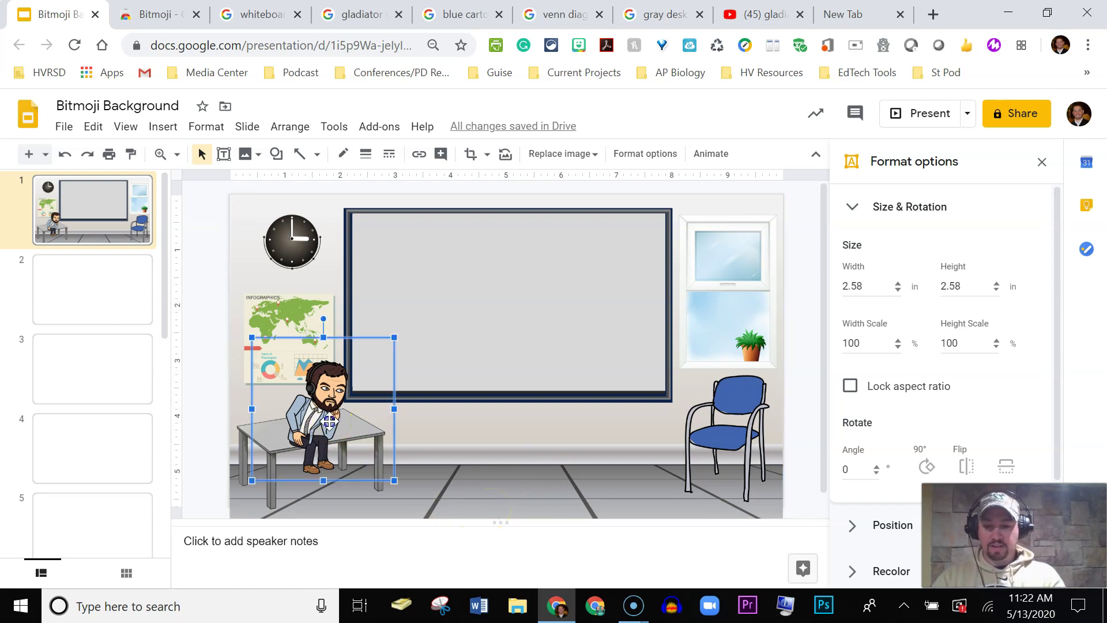
pyautogui.press('Left')
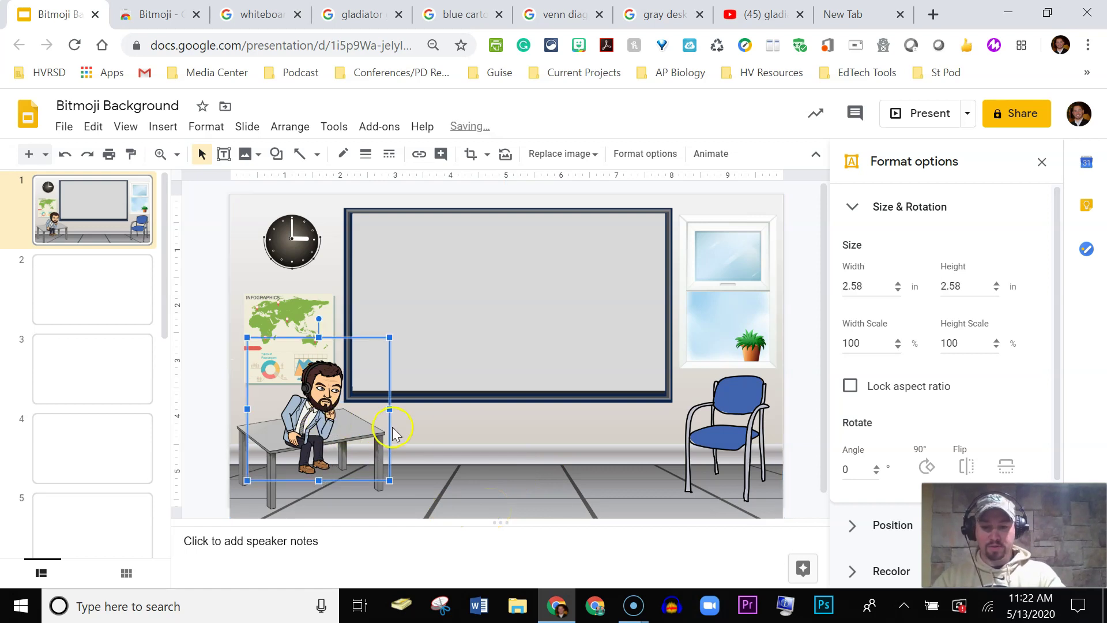
pyautogui.click(477, 447)
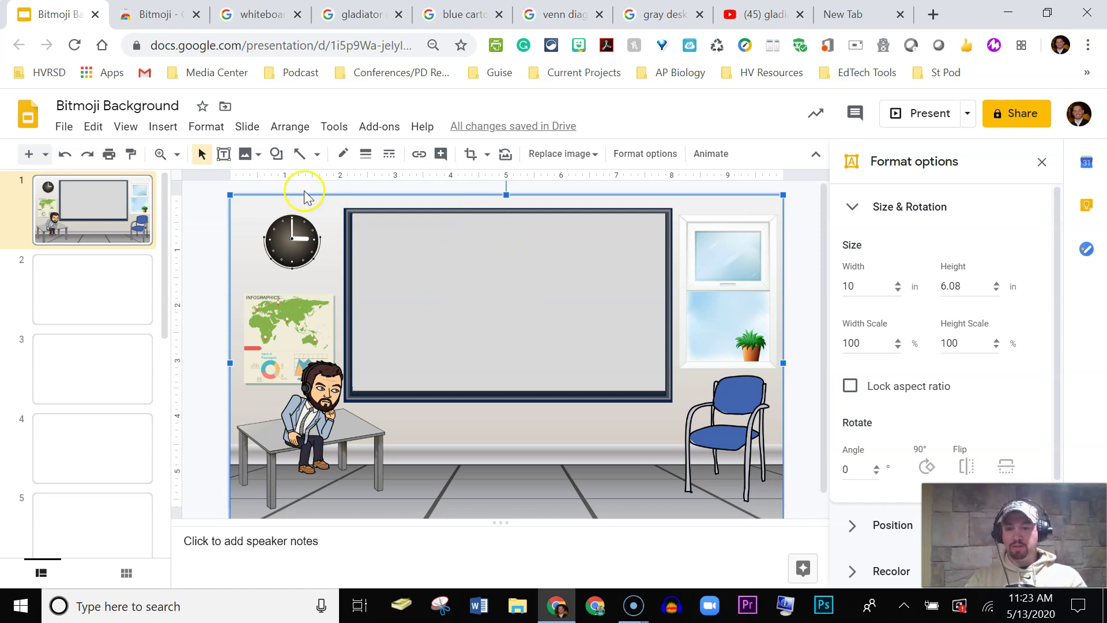
# Step: Add 'This Week's Agenda' word art on the whiteboard, then select the background image
pyautogui.click(162, 123)
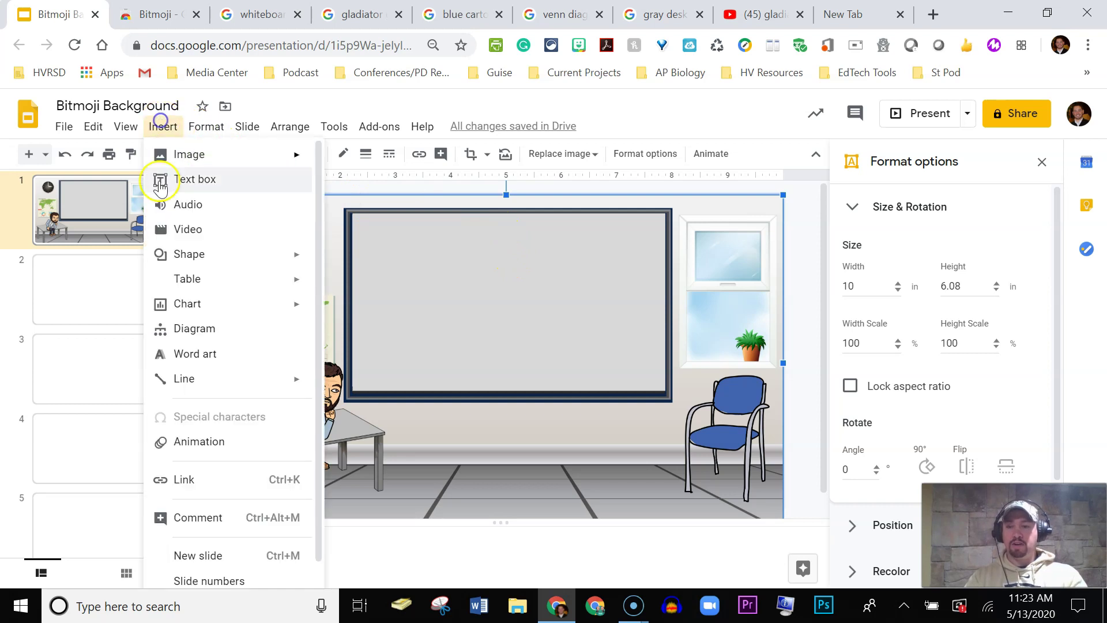
pyautogui.click(212, 355)
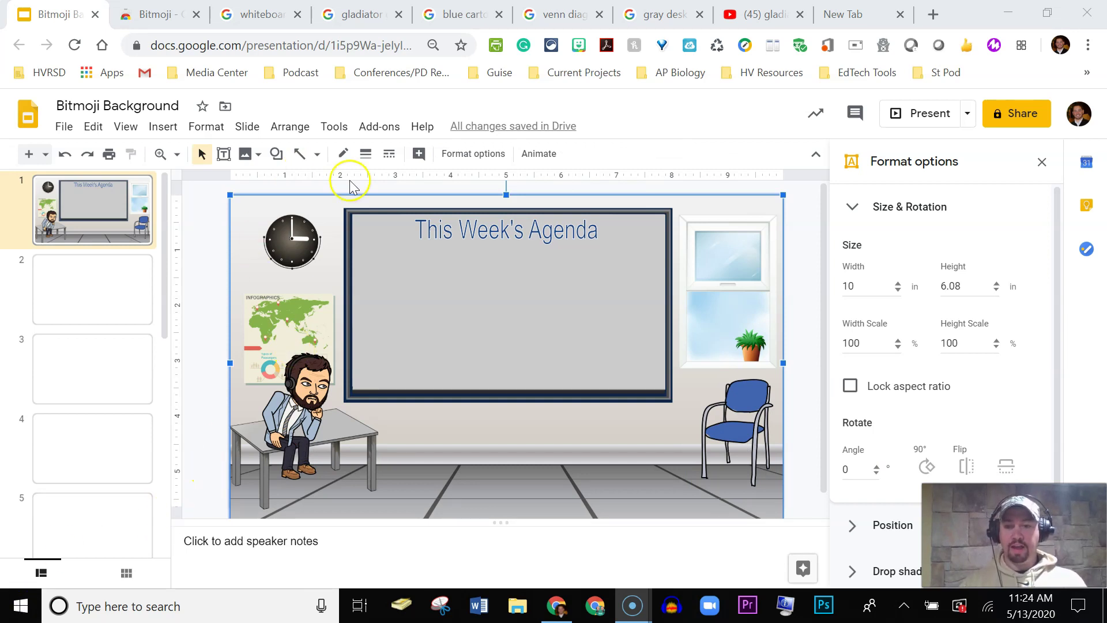
pyautogui.click(450, 235)
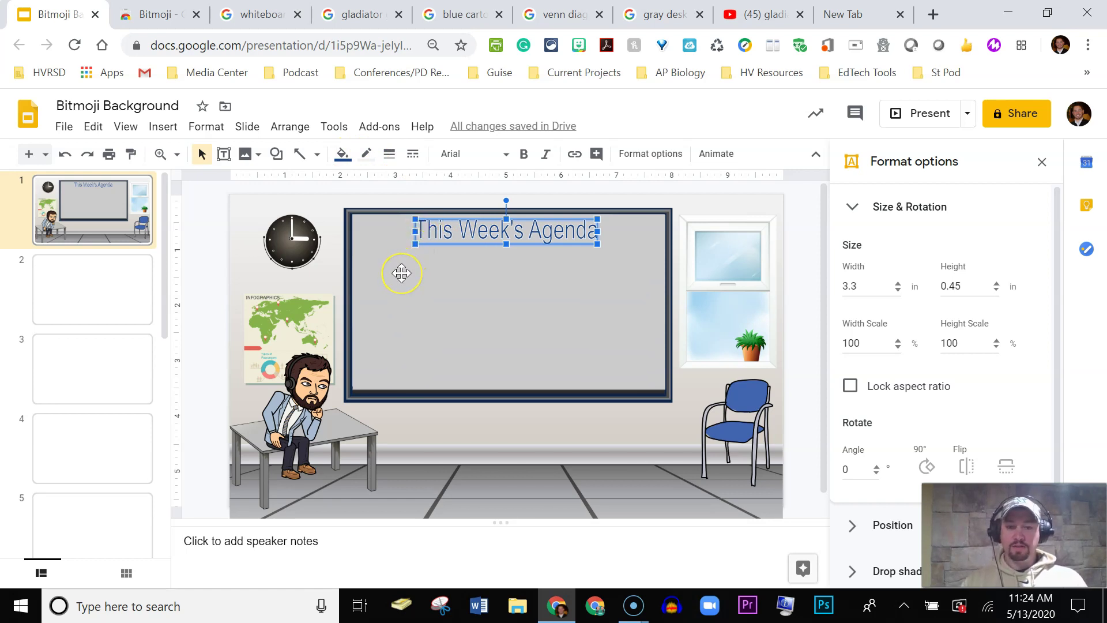
pyautogui.click(427, 314)
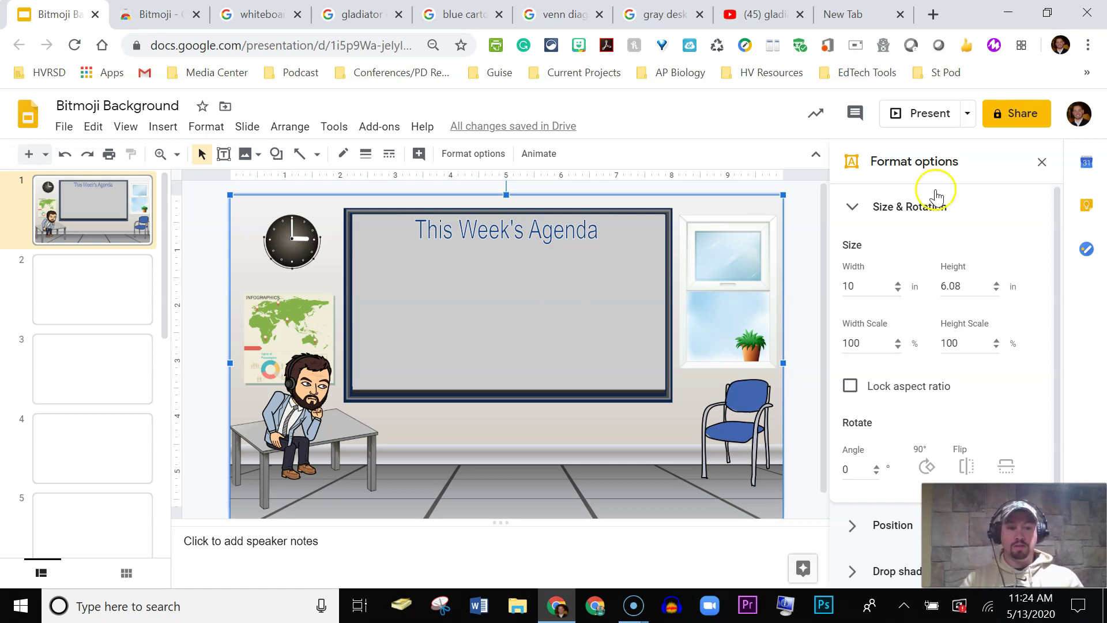
# Step: Close the image Format options panel and then the Explore panel
pyautogui.click(1039, 163)
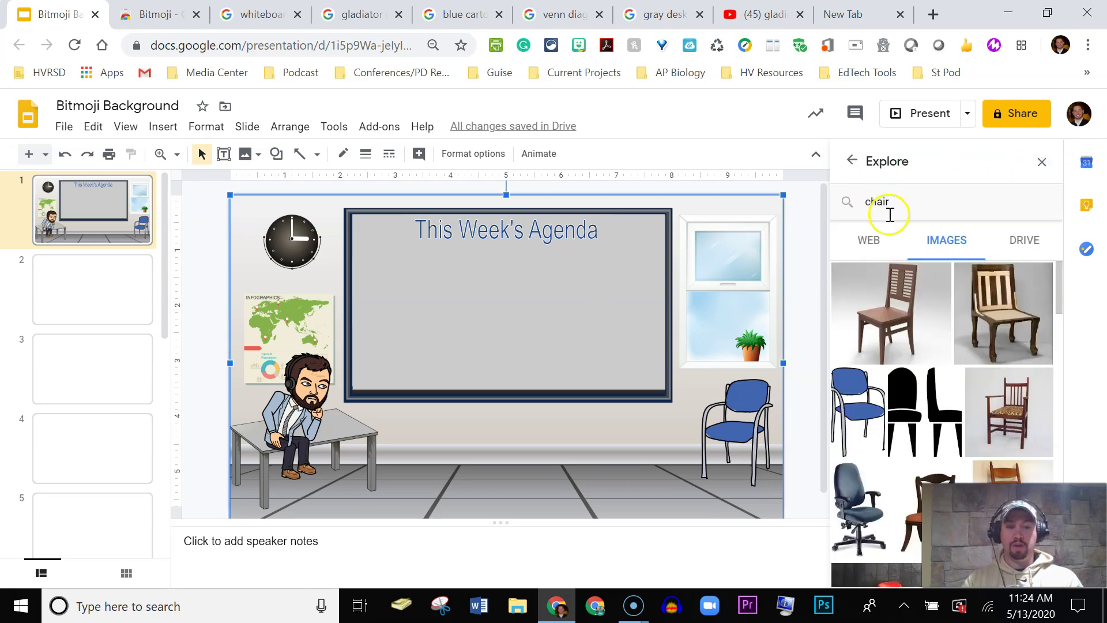
pyautogui.click(847, 203)
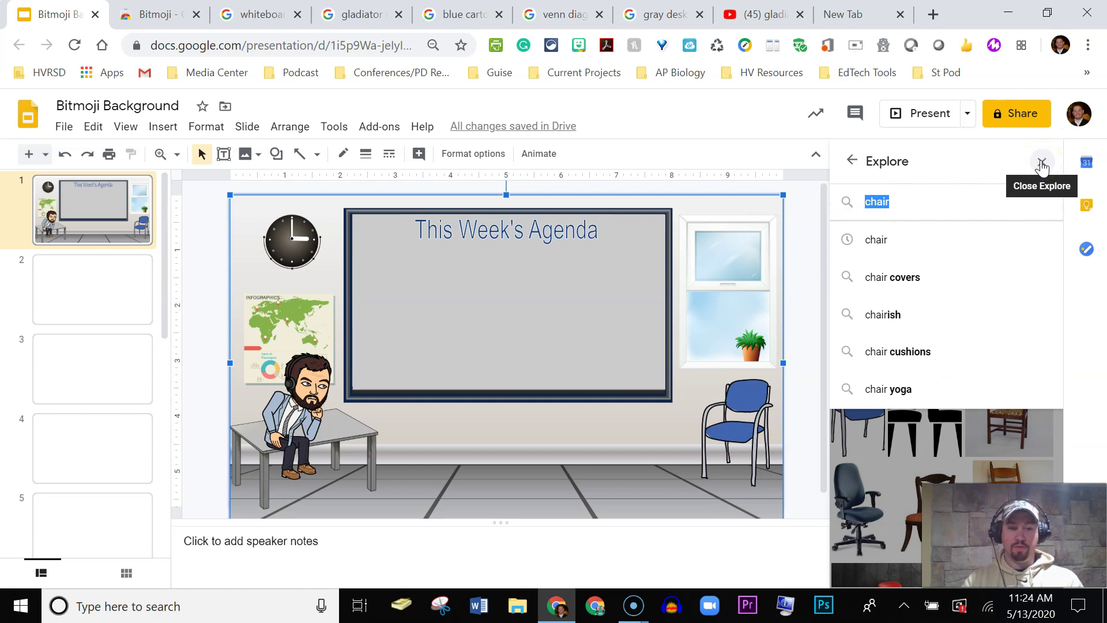
pyautogui.click(1042, 164)
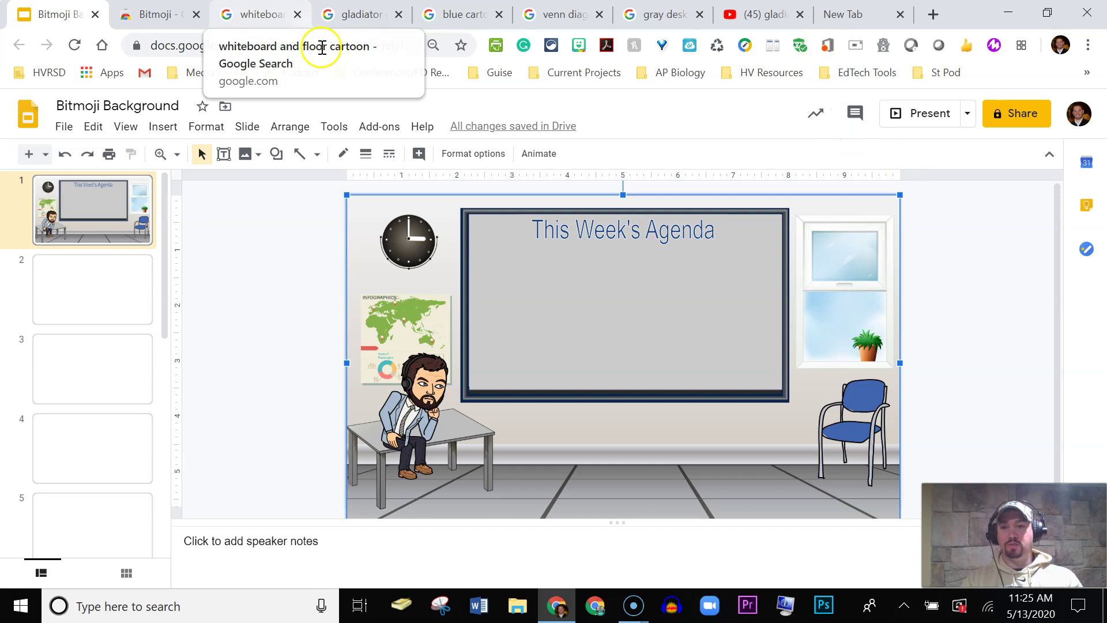
# Step: Google 'book gif', show image results, and preview then close a GIPHY book GIF
pyautogui.click(869, 18)
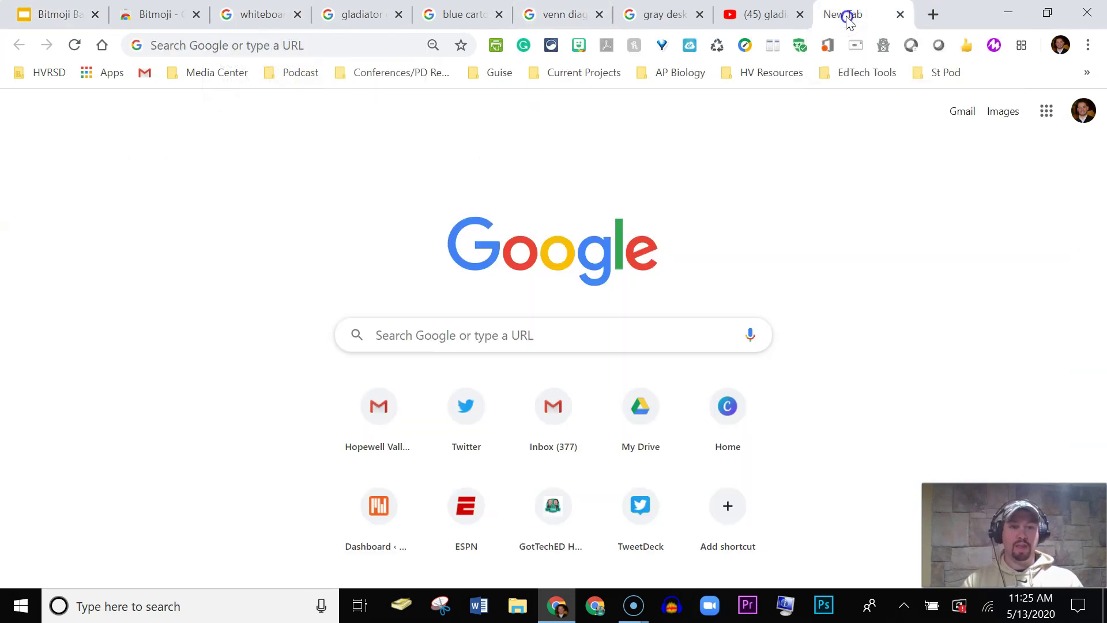
pyautogui.click(432, 342)
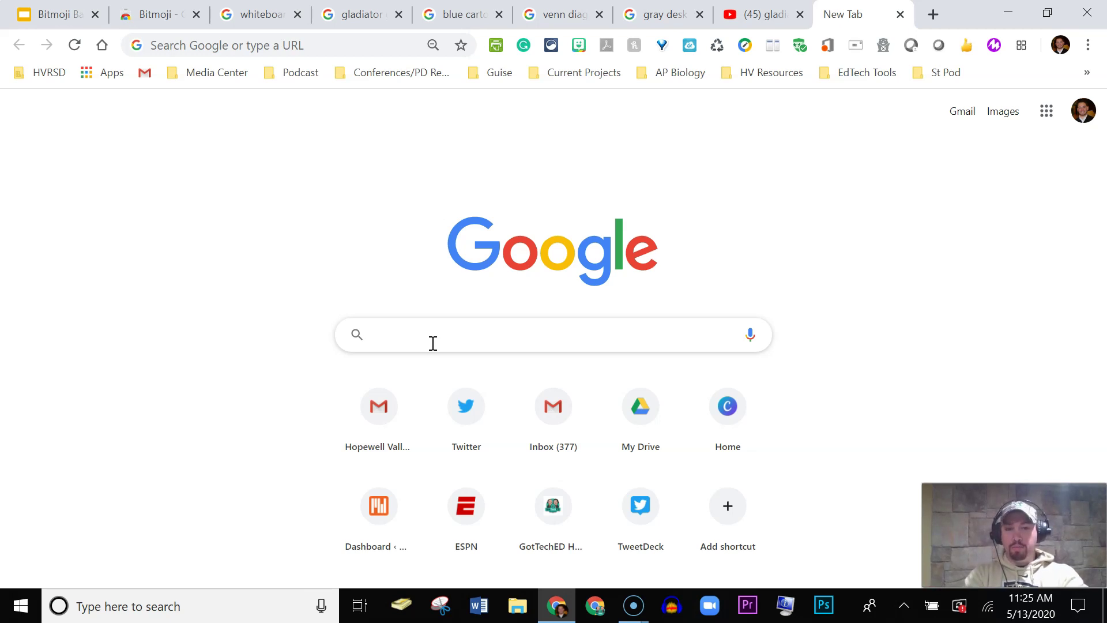
pyautogui.write('book gif')
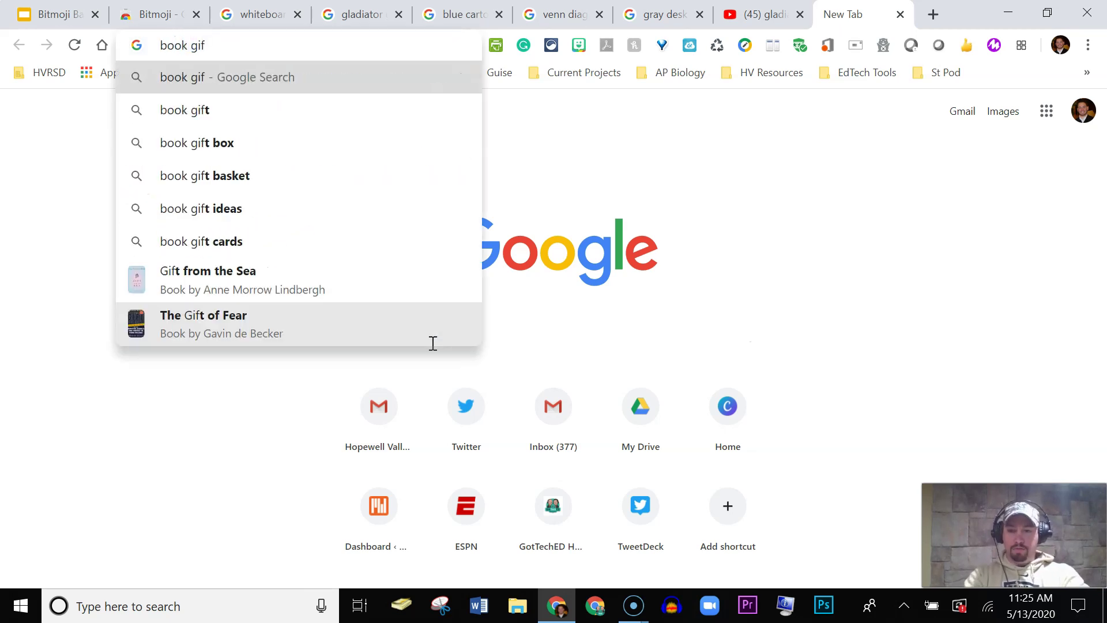
pyautogui.press('Return')
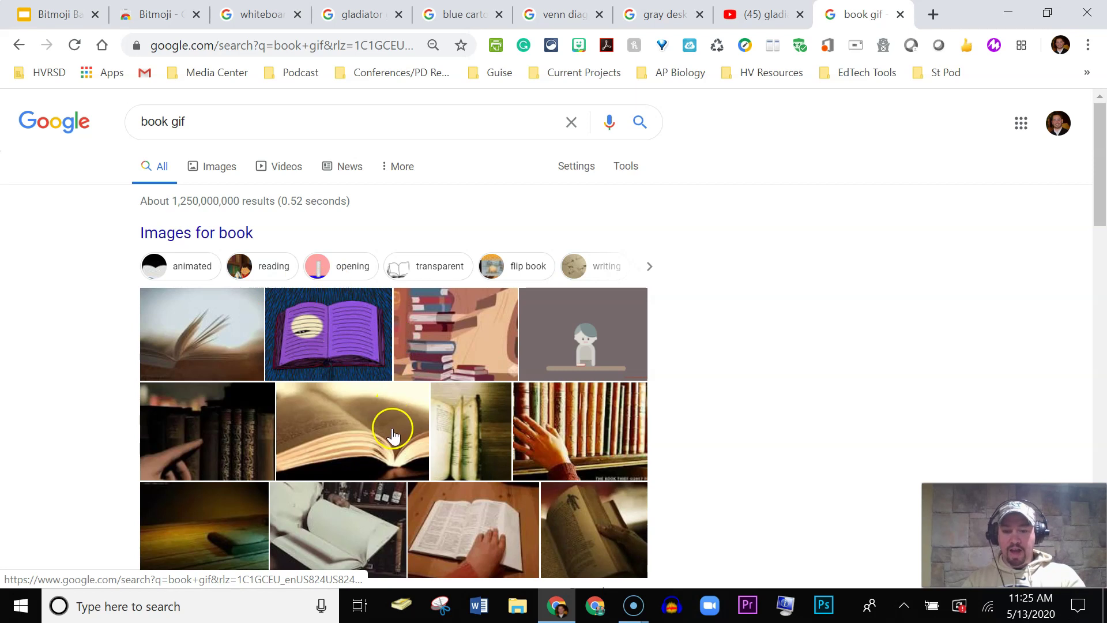
pyautogui.click(322, 433)
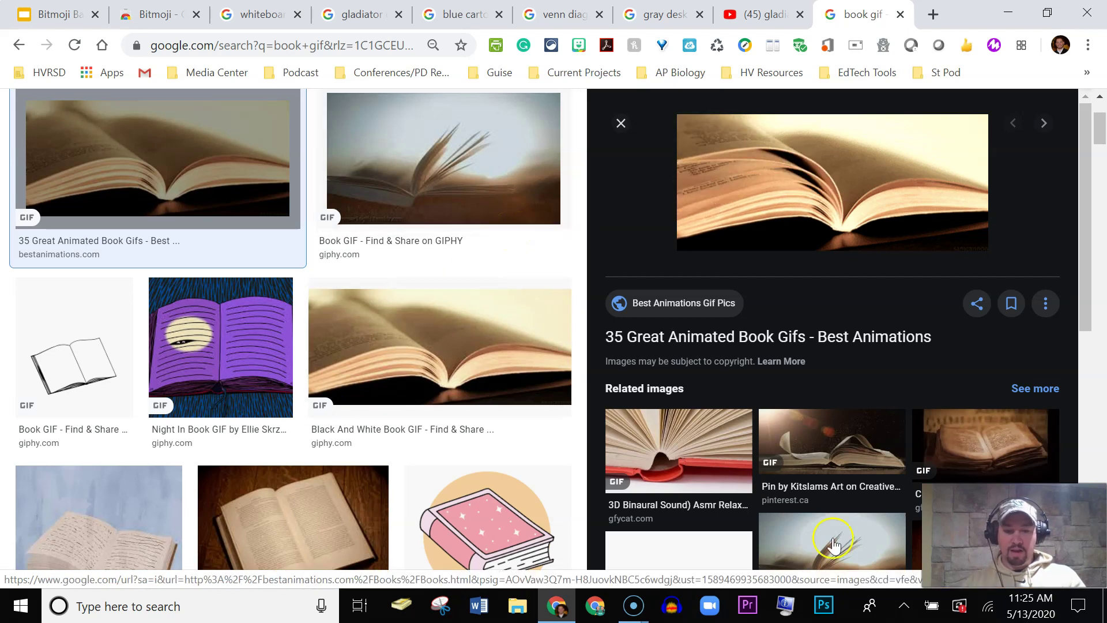
pyautogui.click(512, 171)
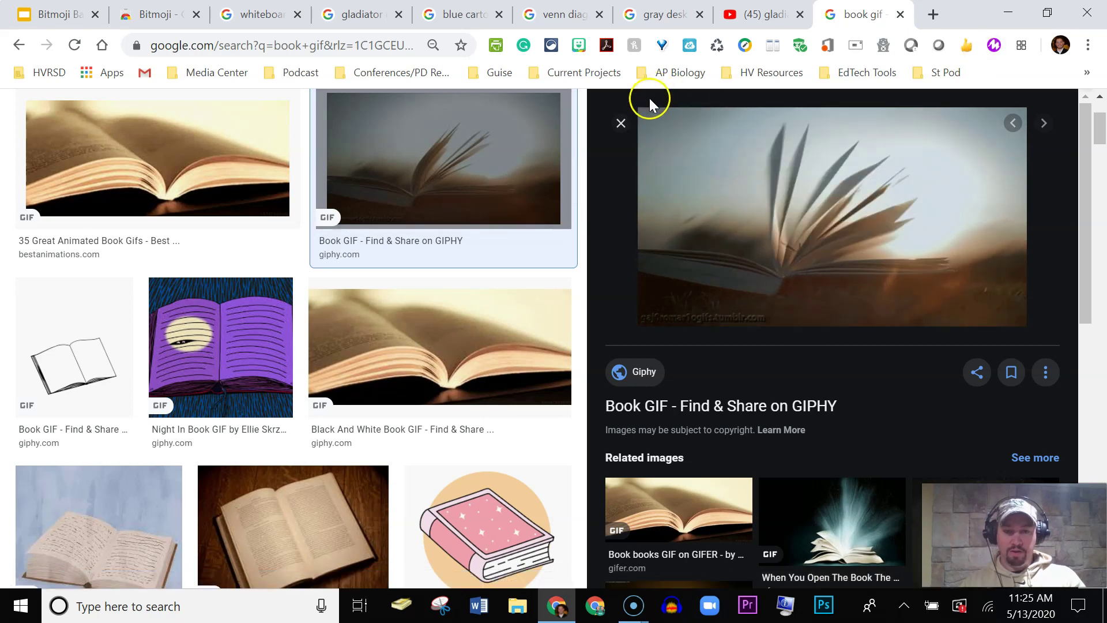
pyautogui.click(621, 123)
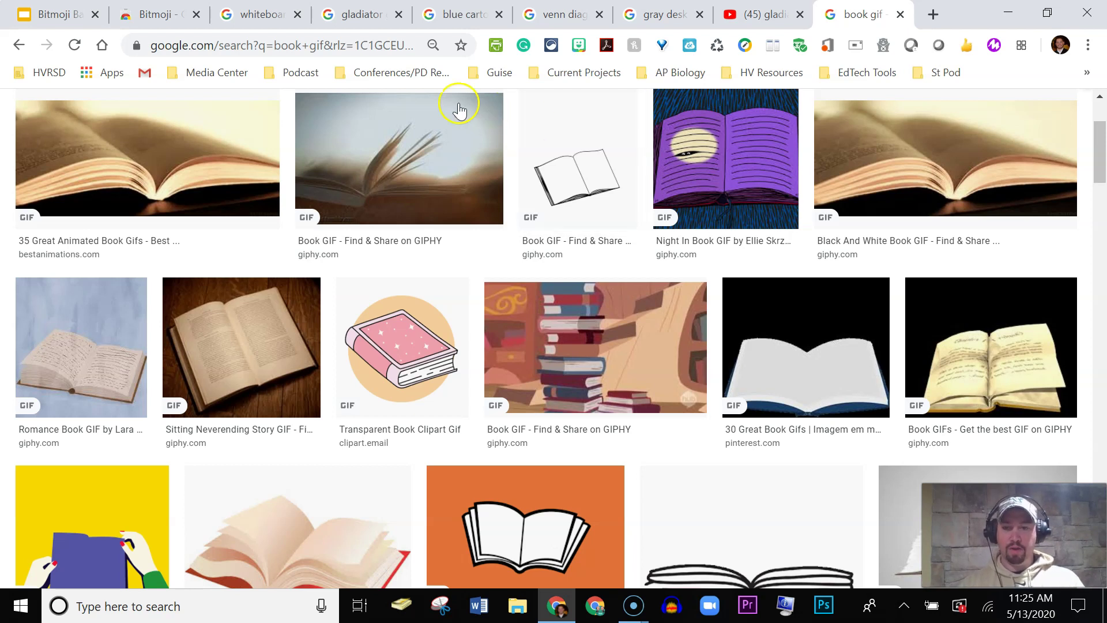
# Step: Search Google Images for 'gladiator gif' and preview the Joaquin Phoenix thumbs-up GIF
pyautogui.click(357, 48)
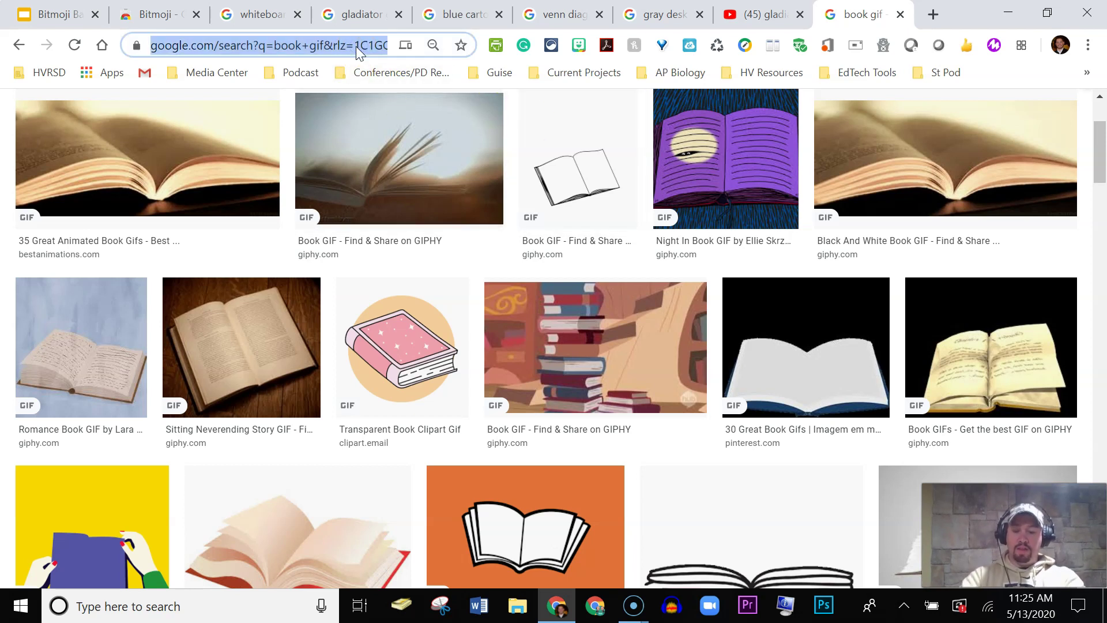
pyautogui.write('gladiator')
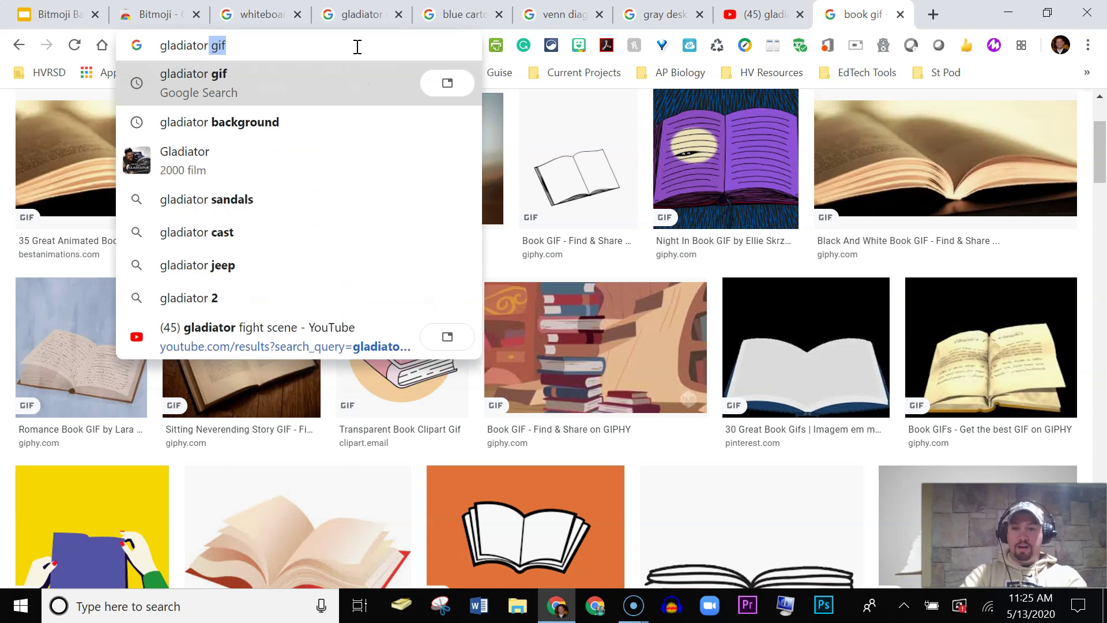
pyautogui.press('BackSpace')
pyautogui.press('BackSpace')
pyautogui.write('gif')
pyautogui.press('Return')
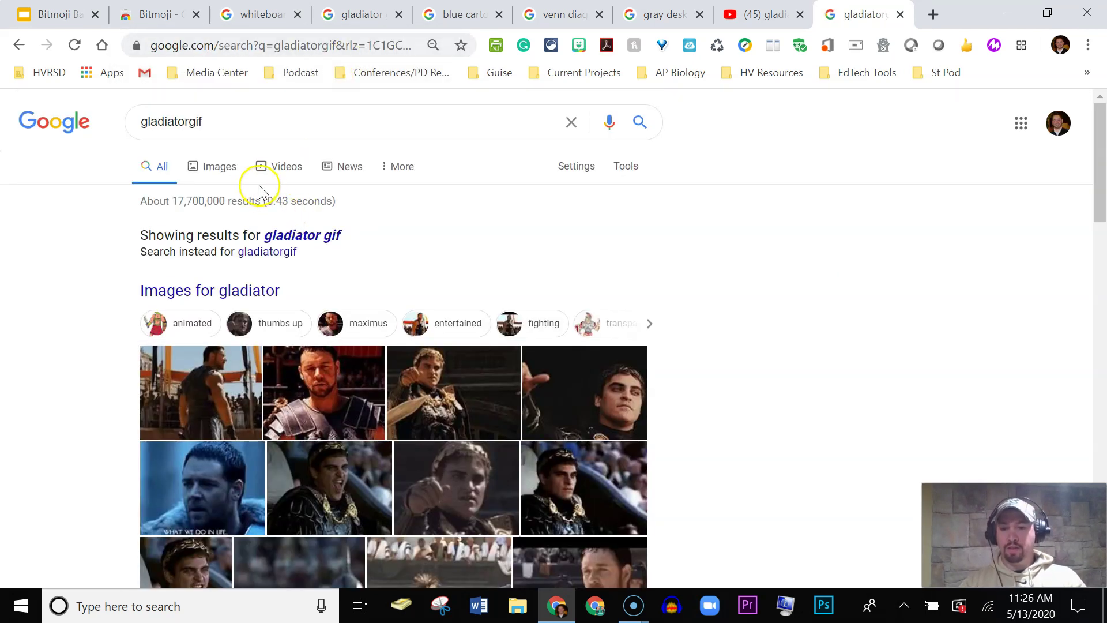
pyautogui.click(301, 235)
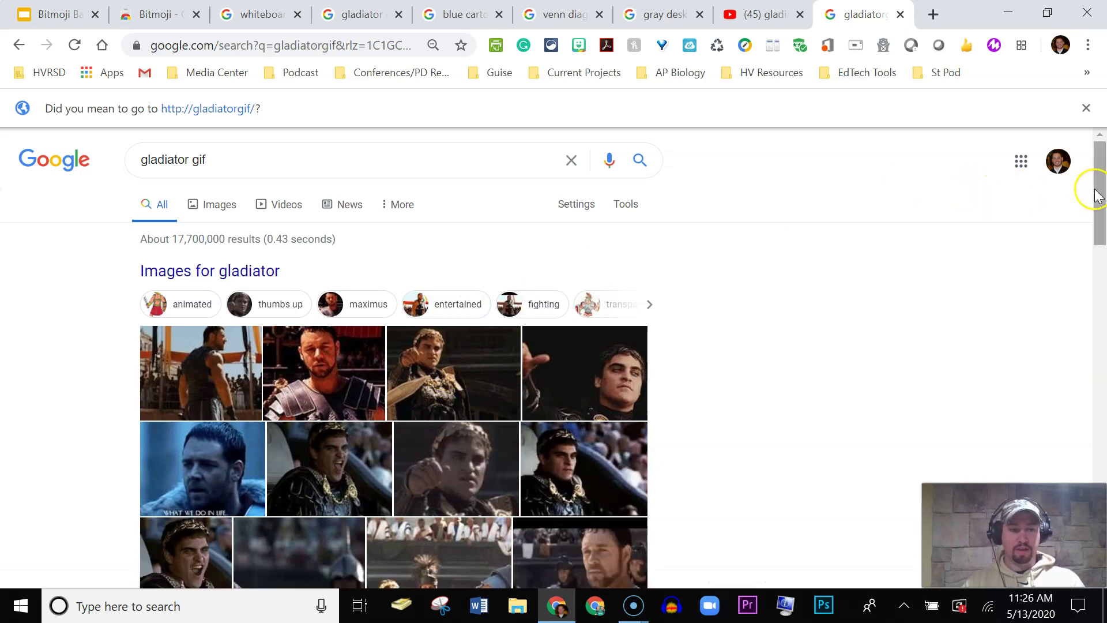
pyautogui.moveTo(1098, 196); pyautogui.dragTo(1073, 193)
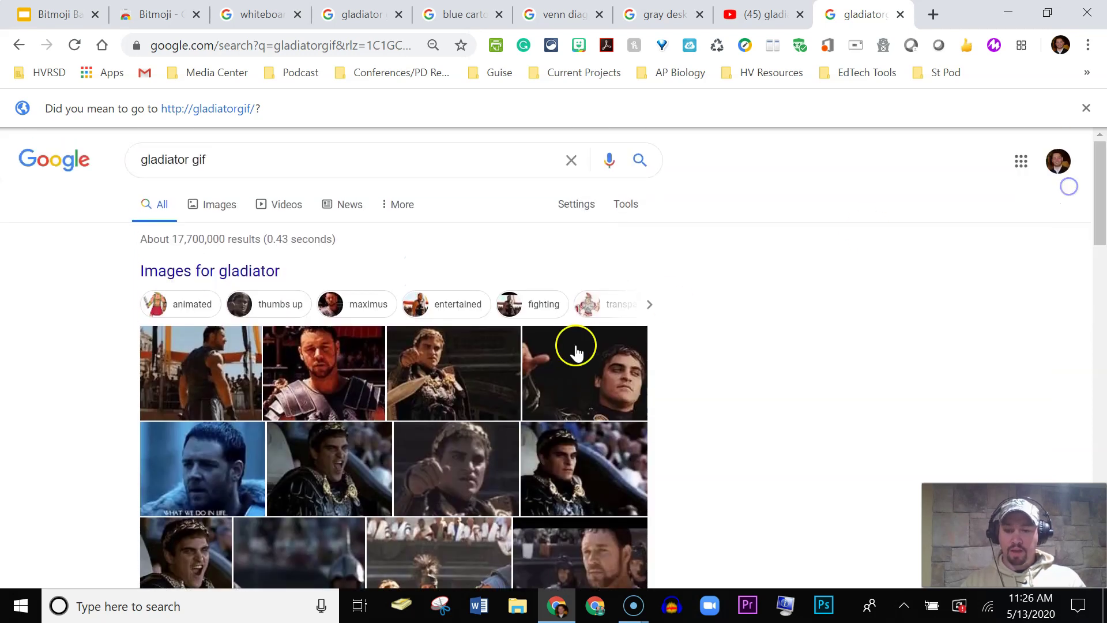
pyautogui.click(419, 377)
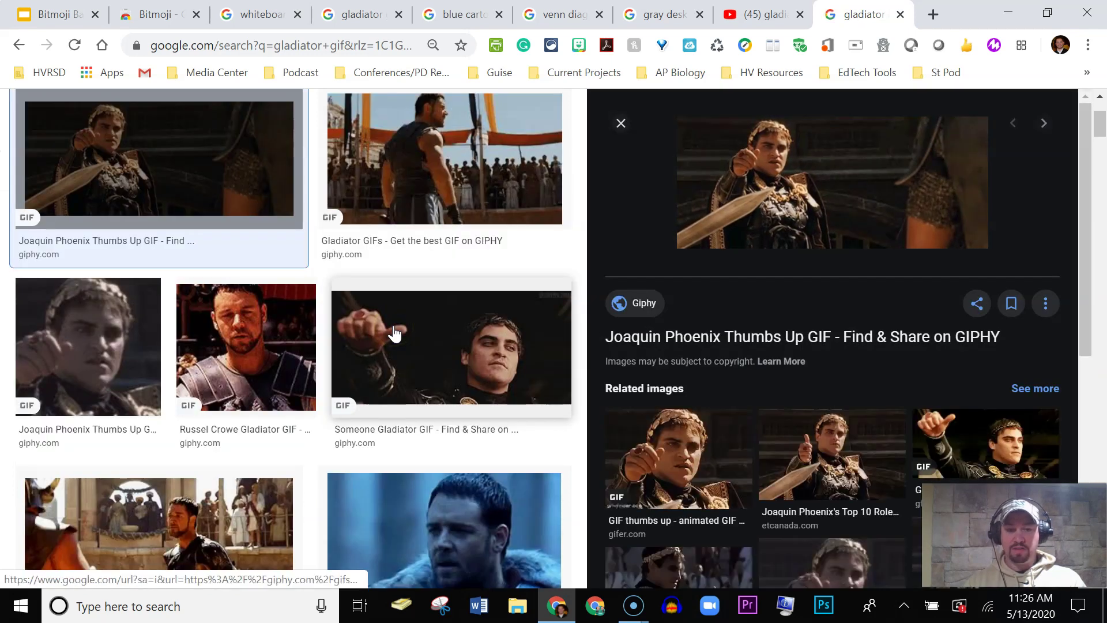
# Step: Save the gladiator GIF as aaa glad.gif and return to the Bitmoji slide deck
pyautogui.rightClick(824, 173)
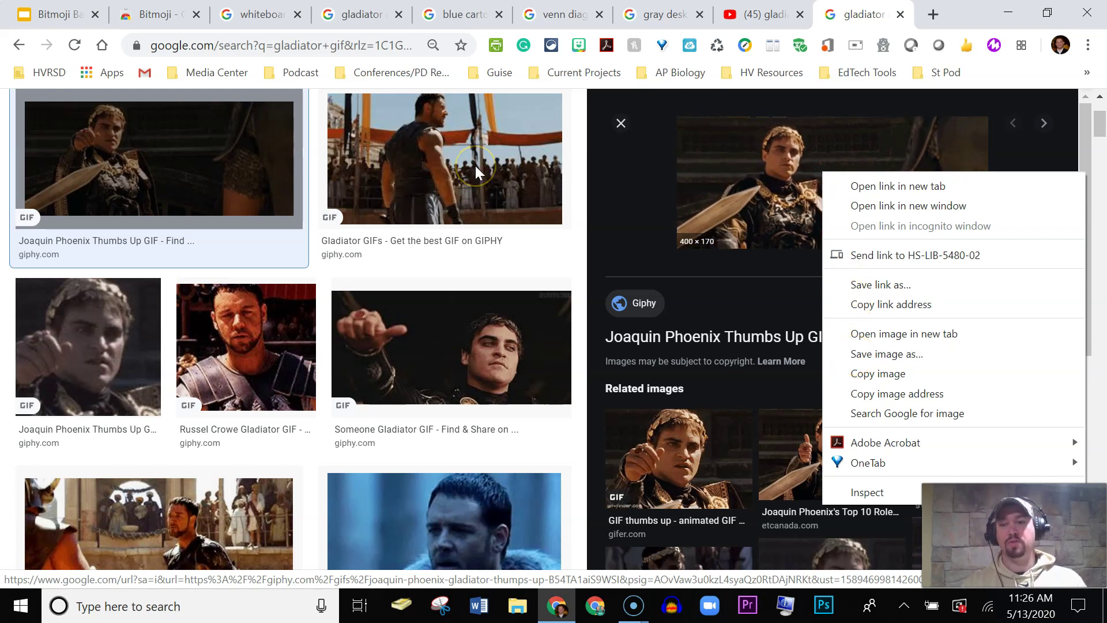
pyautogui.click(57, 12)
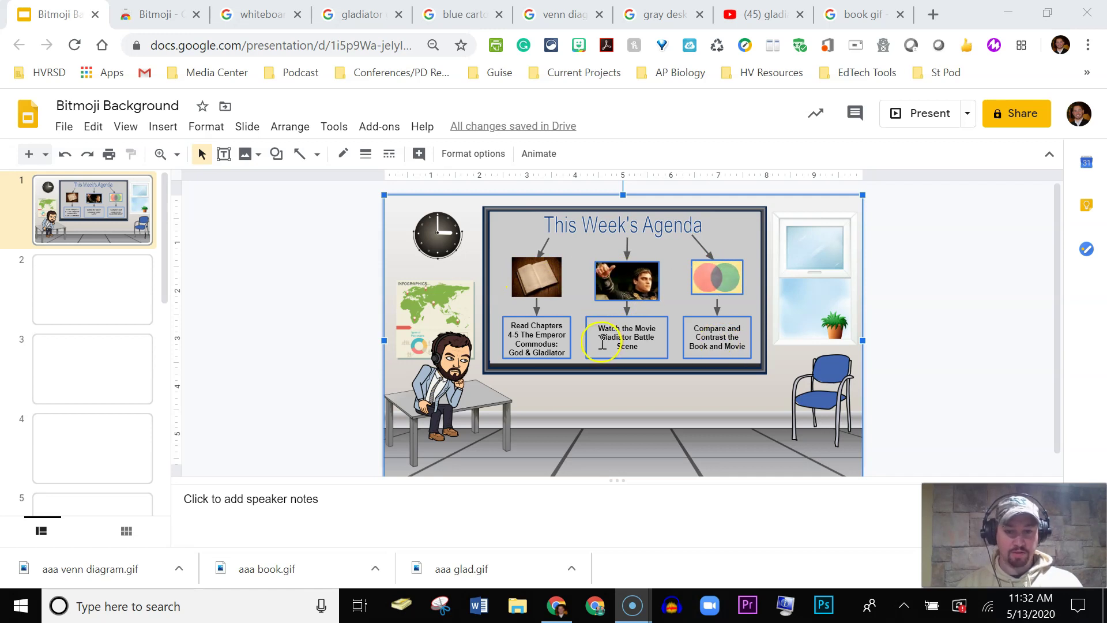
# Step: Give the book GIF on the agenda a blue border with a heavier border weight
pyautogui.click(534, 292)
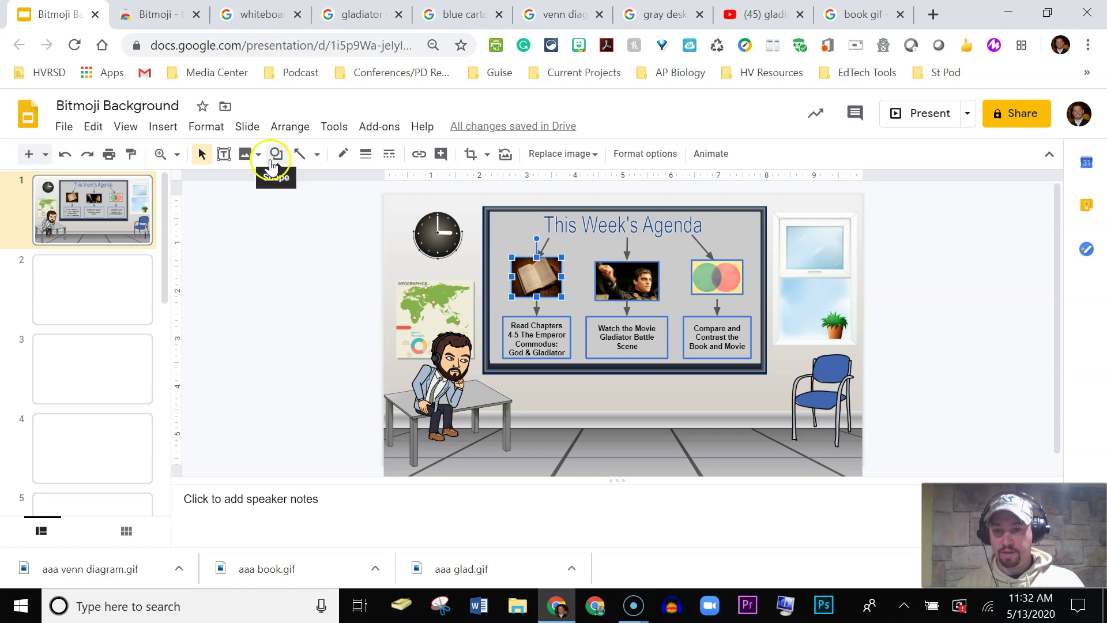
pyautogui.click(365, 154)
pyautogui.click(389, 232)
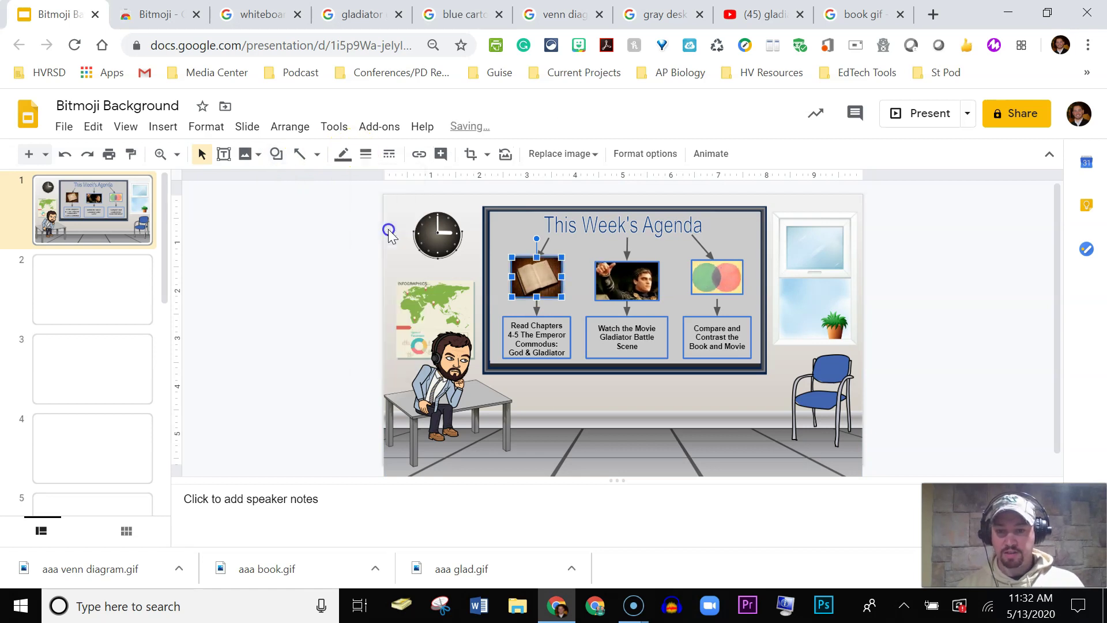
pyautogui.click(343, 154)
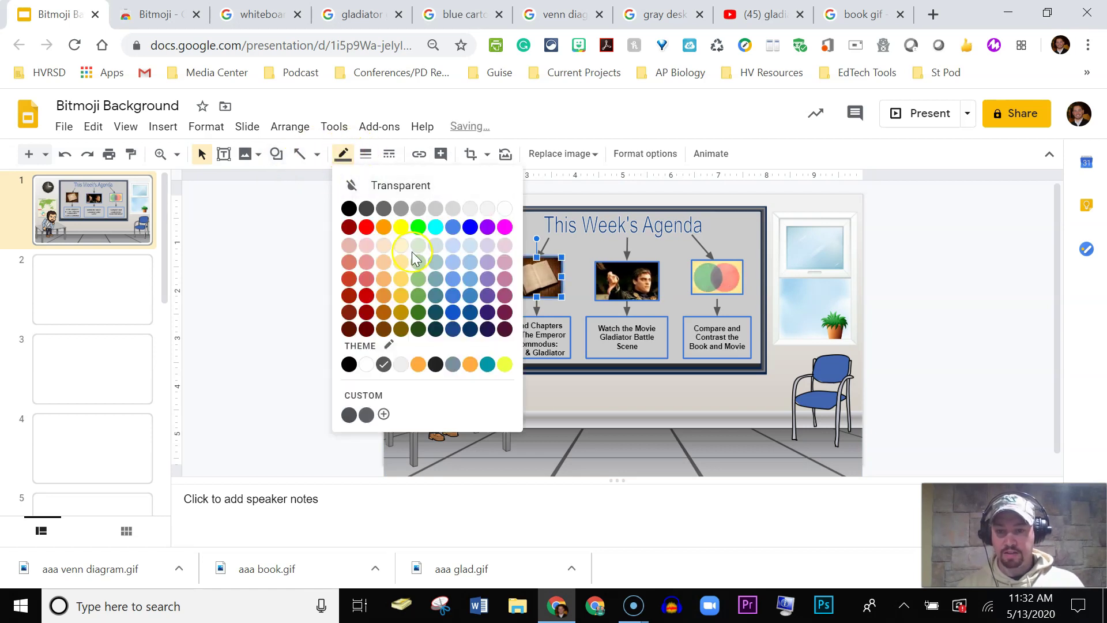
pyautogui.click(453, 296)
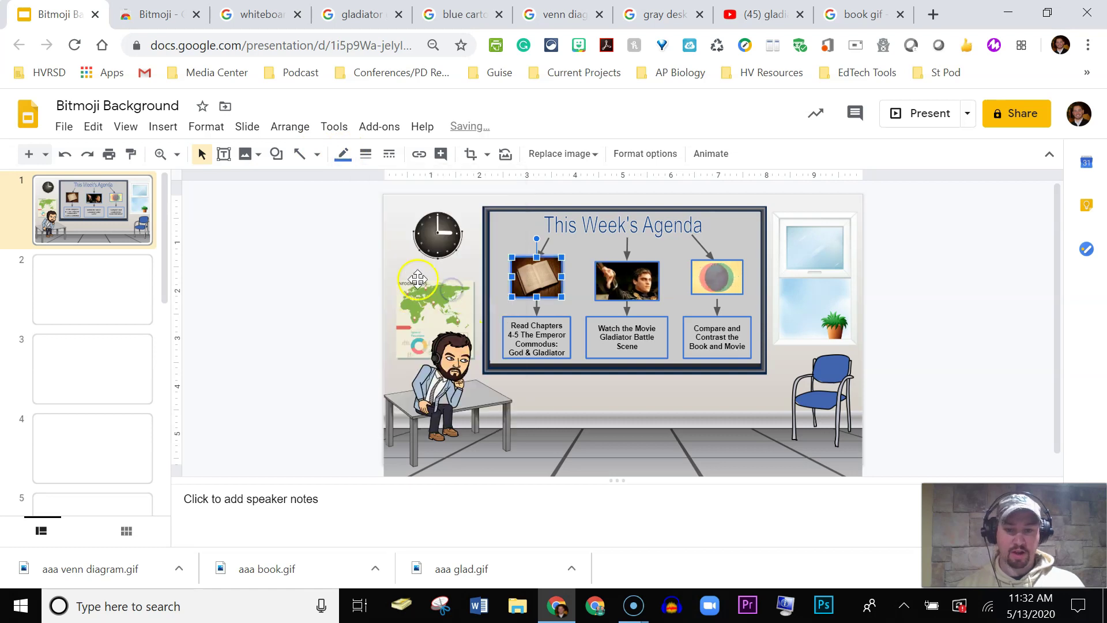
pyautogui.click(517, 241)
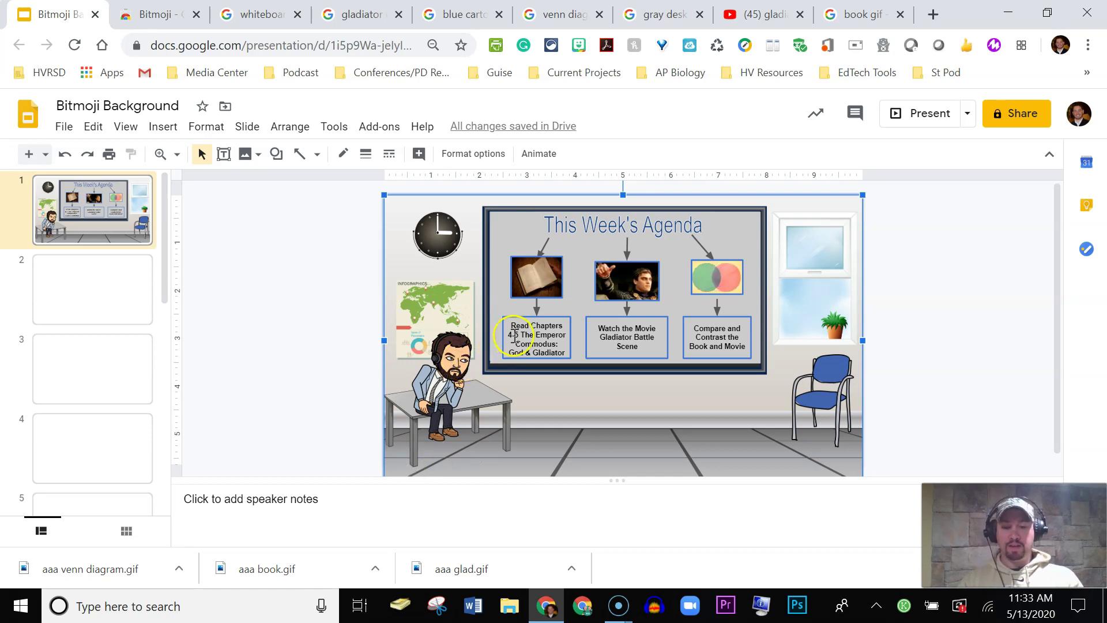
pyautogui.moveTo(510, 327); pyautogui.dragTo(530, 340)
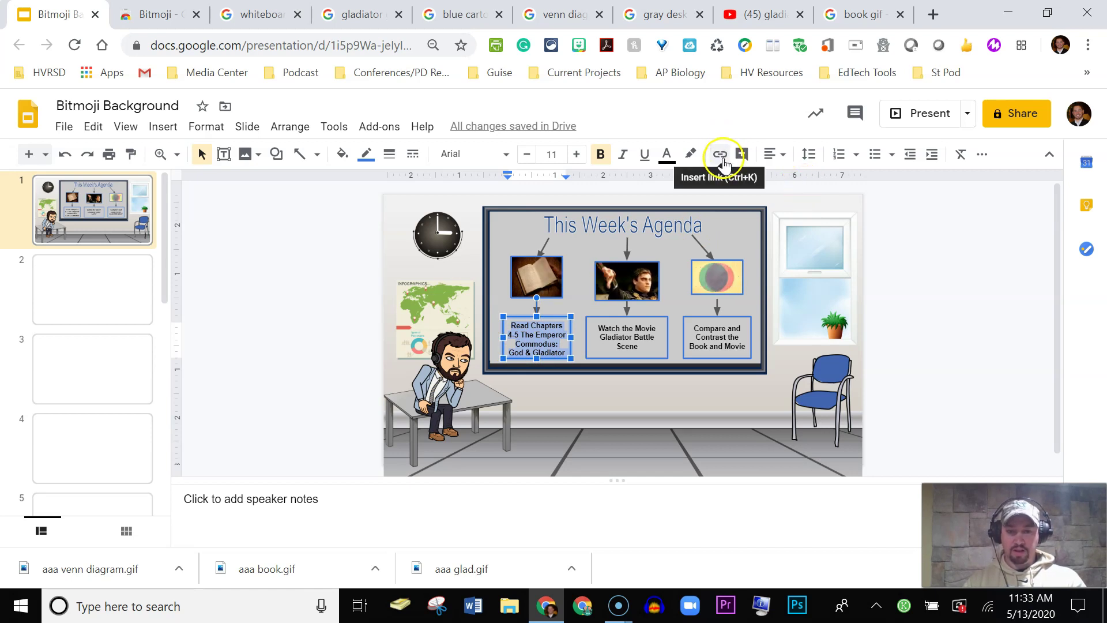
pyautogui.click(596, 327)
pyautogui.moveTo(638, 347); pyautogui.dragTo(597, 327)
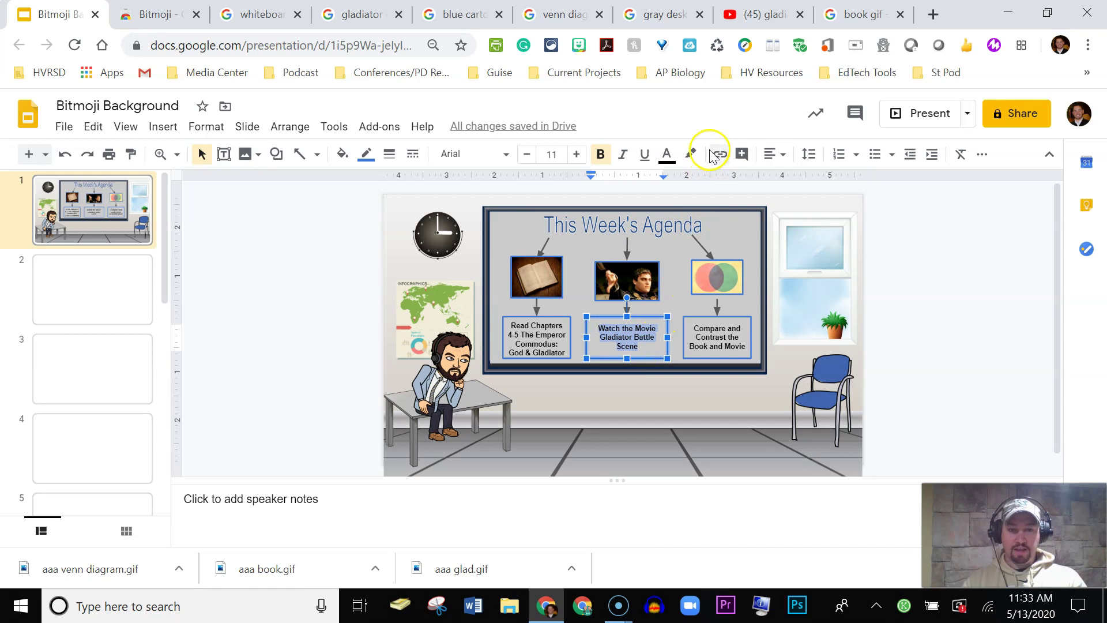
# Step: Copy the link to the Gladiator Barbarian Horde Battle Scene YouTube video
pyautogui.click(760, 17)
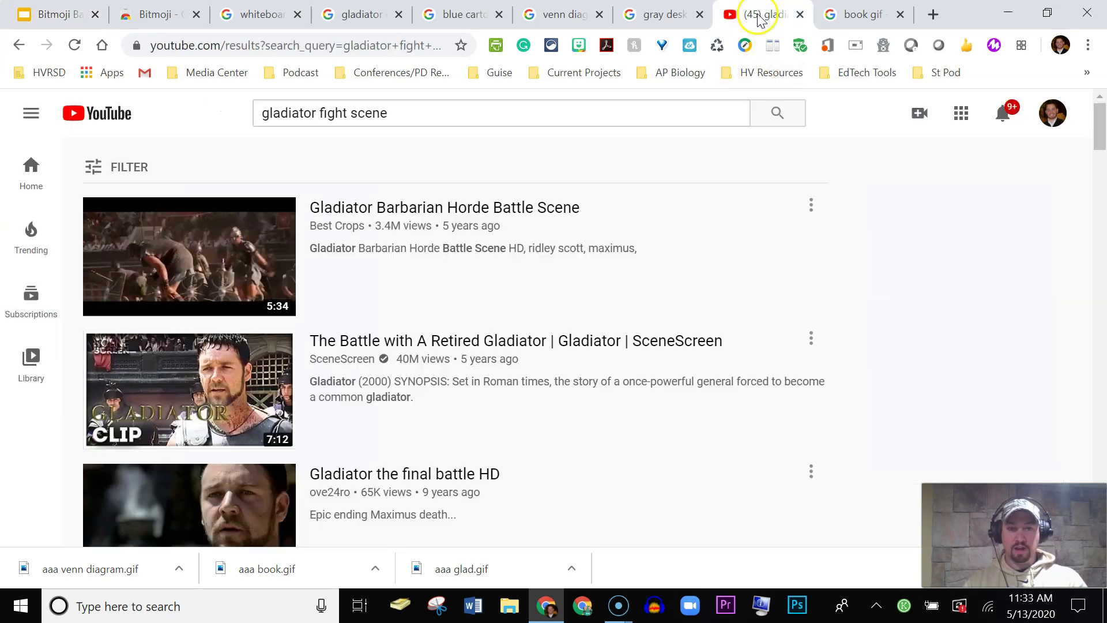
pyautogui.rightClick(402, 210)
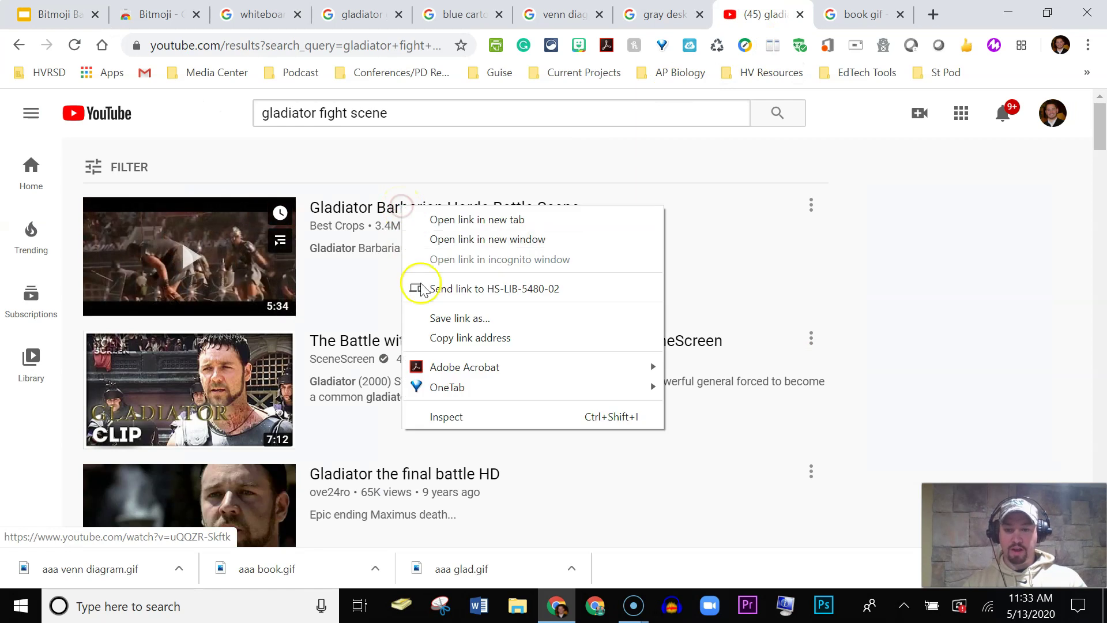
pyautogui.click(445, 338)
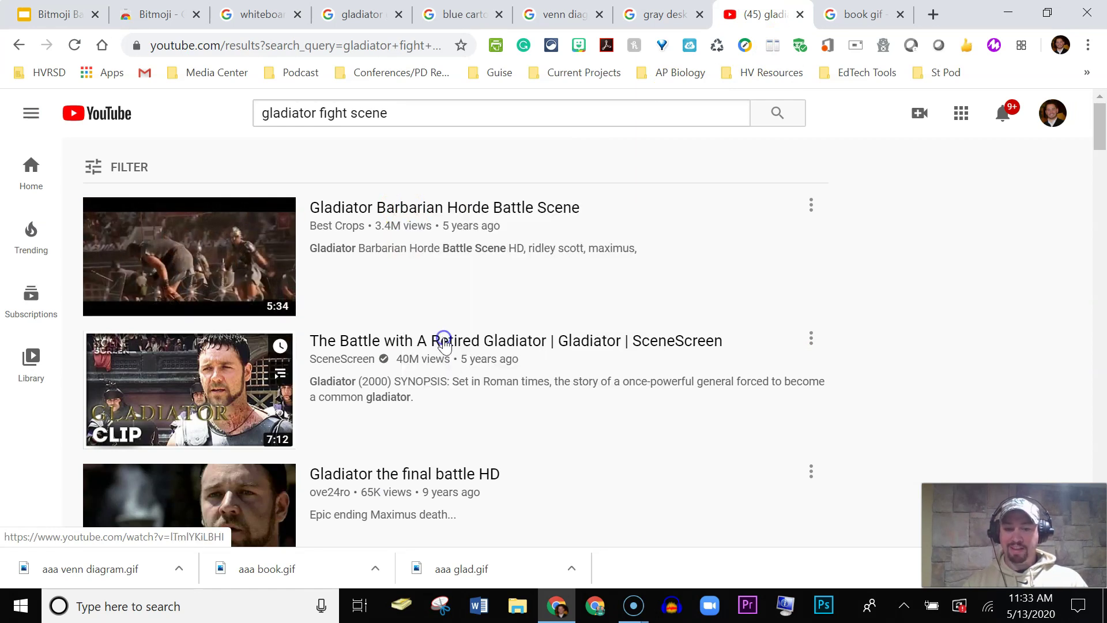
# Step: Link the 'Watch the Movie Gladiator Battle Scene' text to the YouTube video and color it blue
pyautogui.click(67, 18)
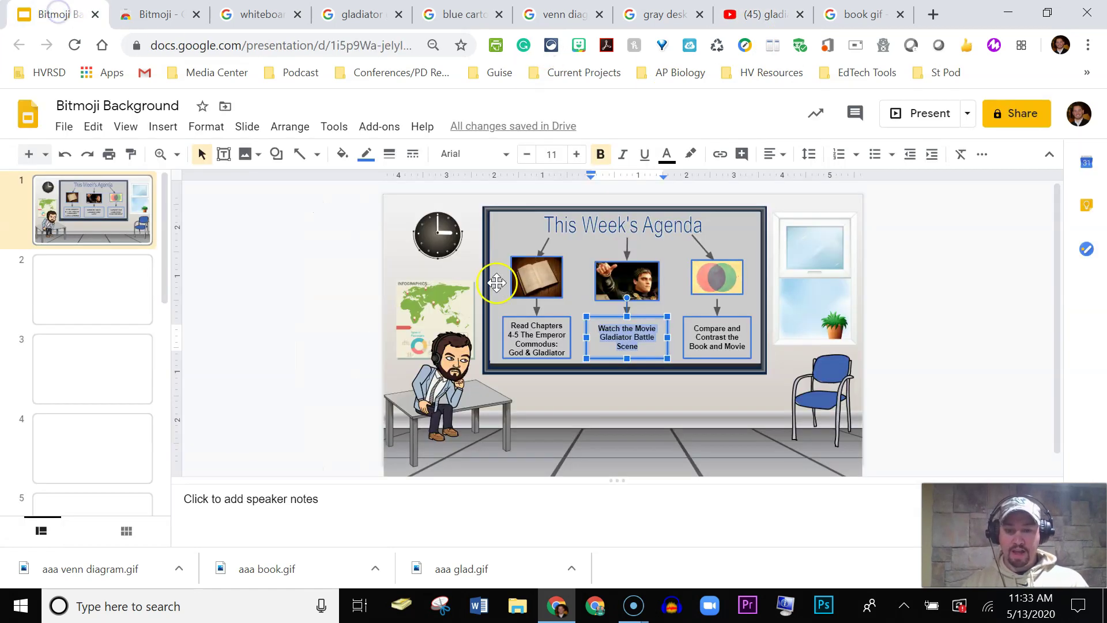
pyautogui.click(721, 154)
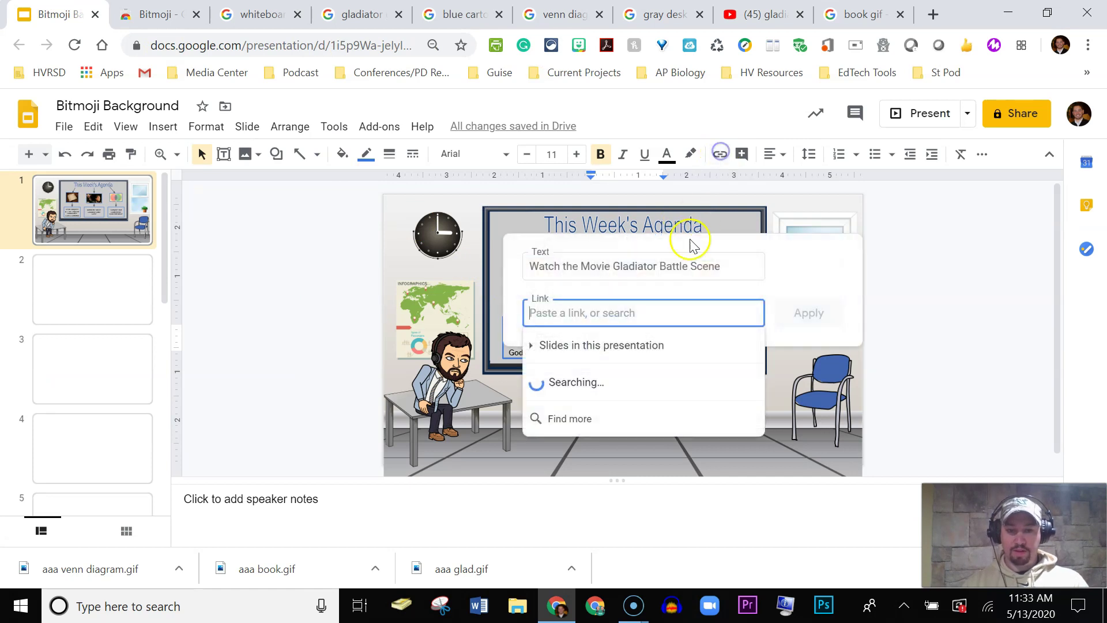
pyautogui.hotkey('ctrl', 'v')
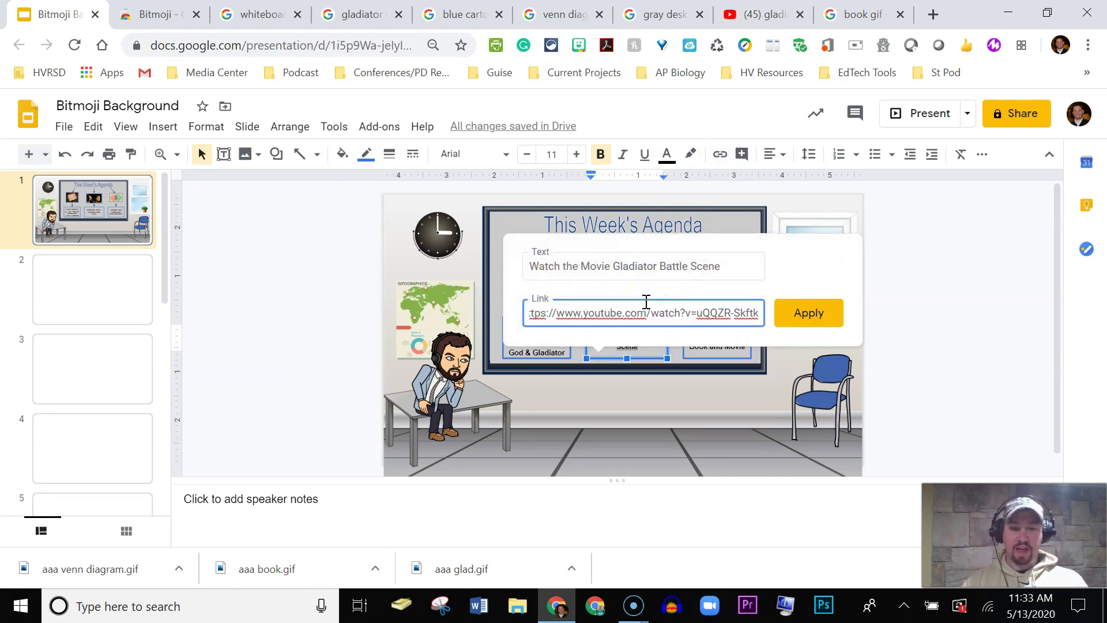
pyautogui.click(810, 314)
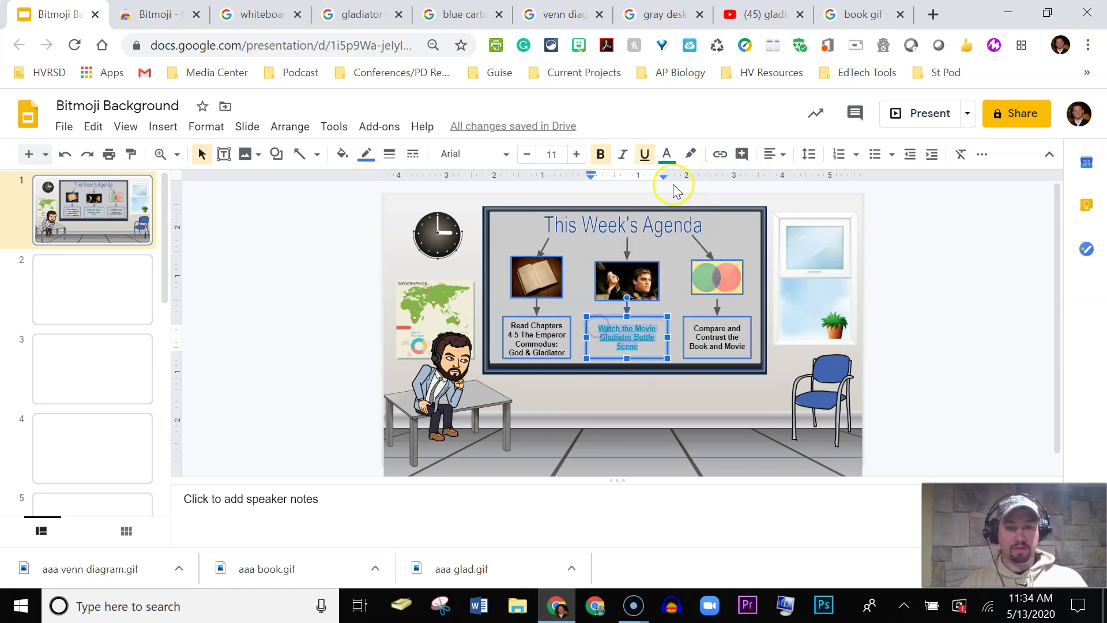
pyautogui.click(667, 154)
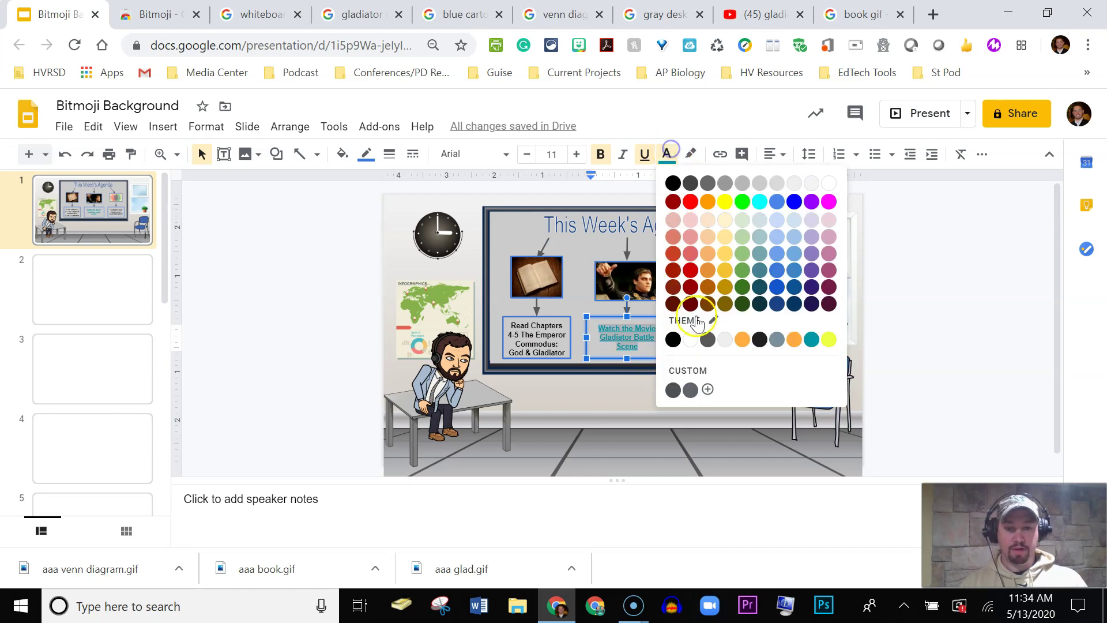
pyautogui.click(778, 292)
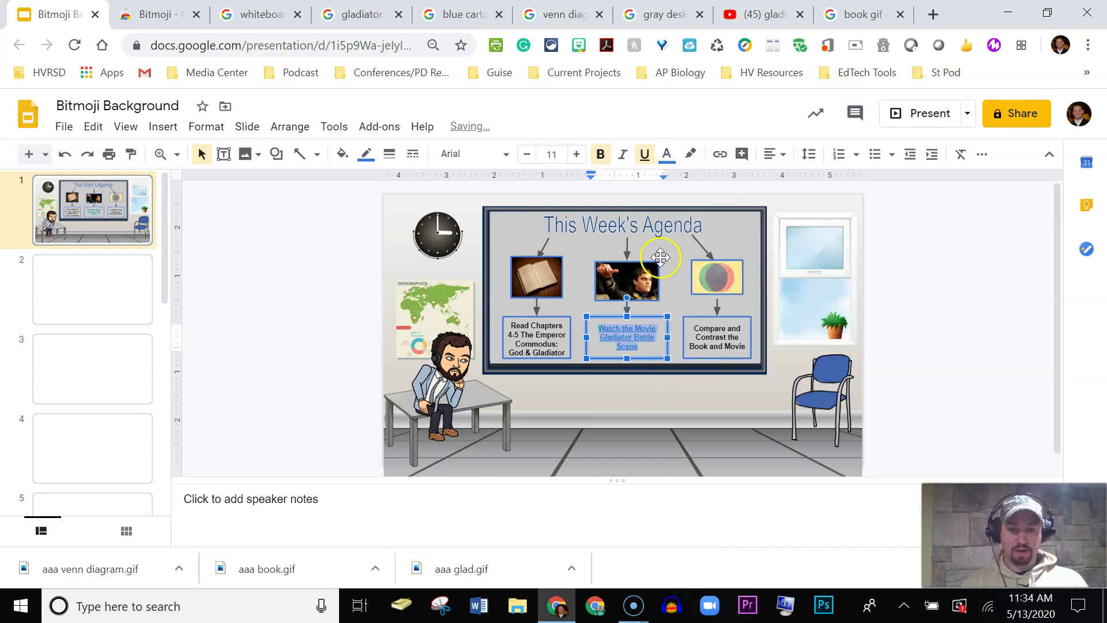
pyautogui.click(718, 234)
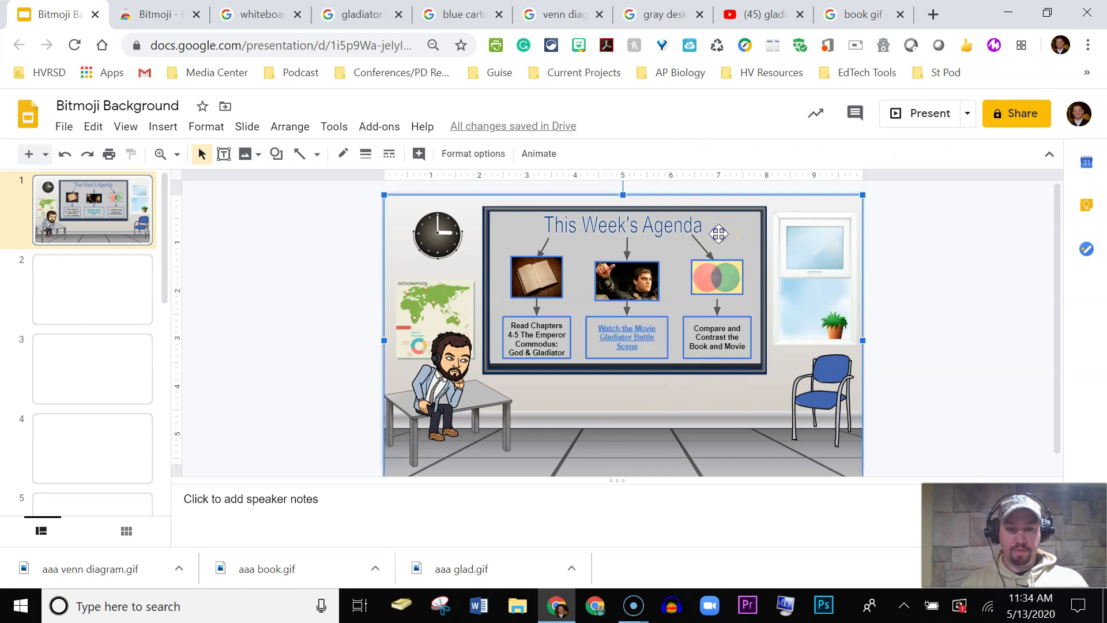
pyautogui.click(608, 336)
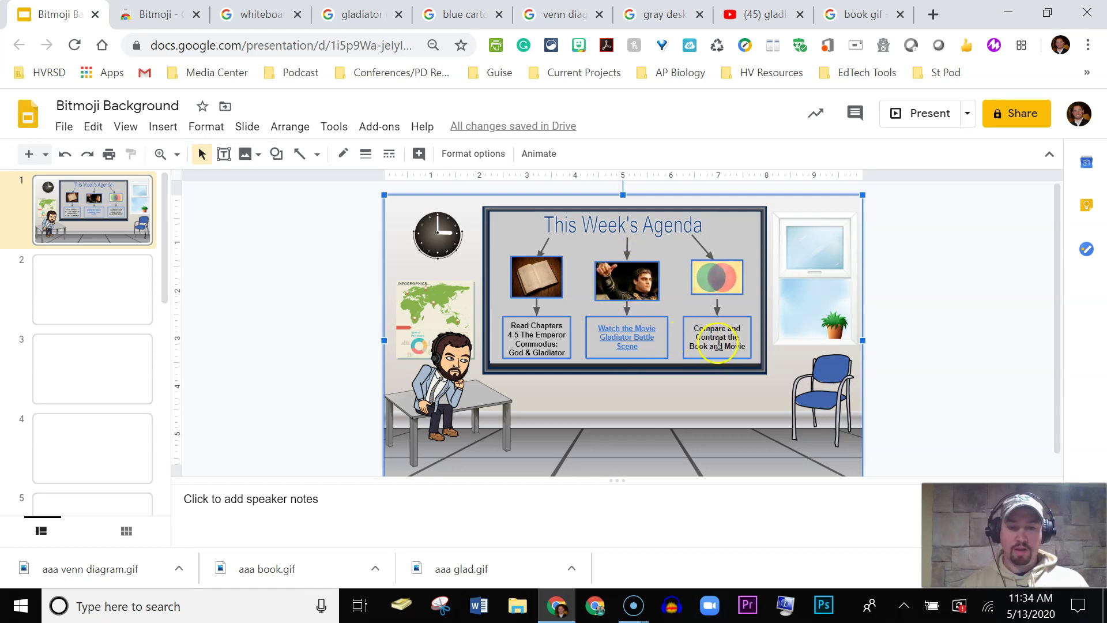
pyautogui.click(739, 350)
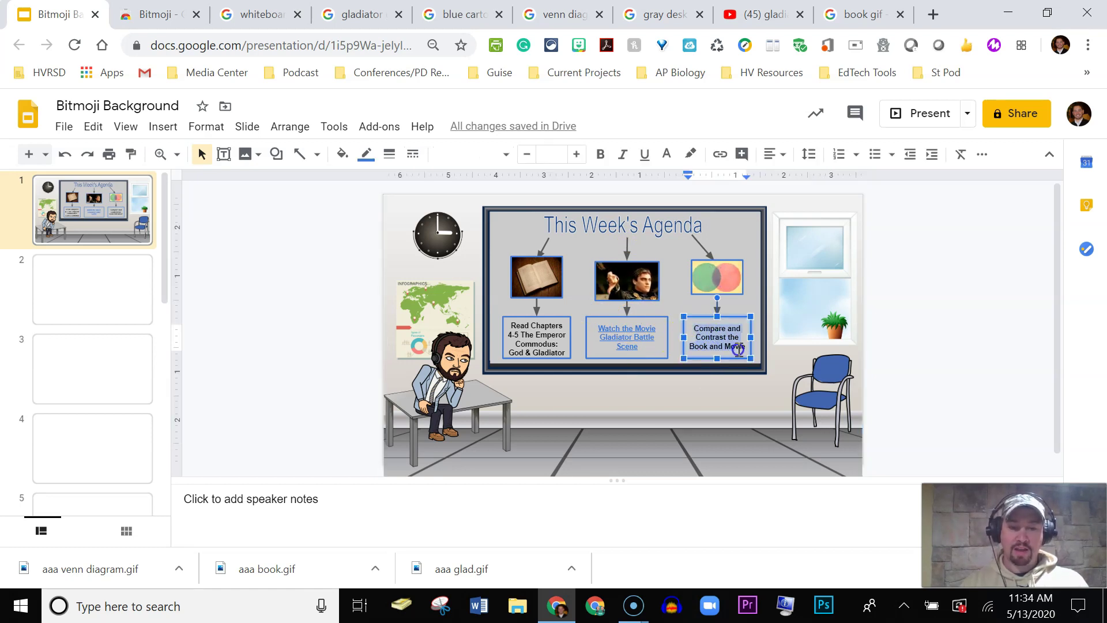
pyautogui.hotkey('ctrl', 'a')
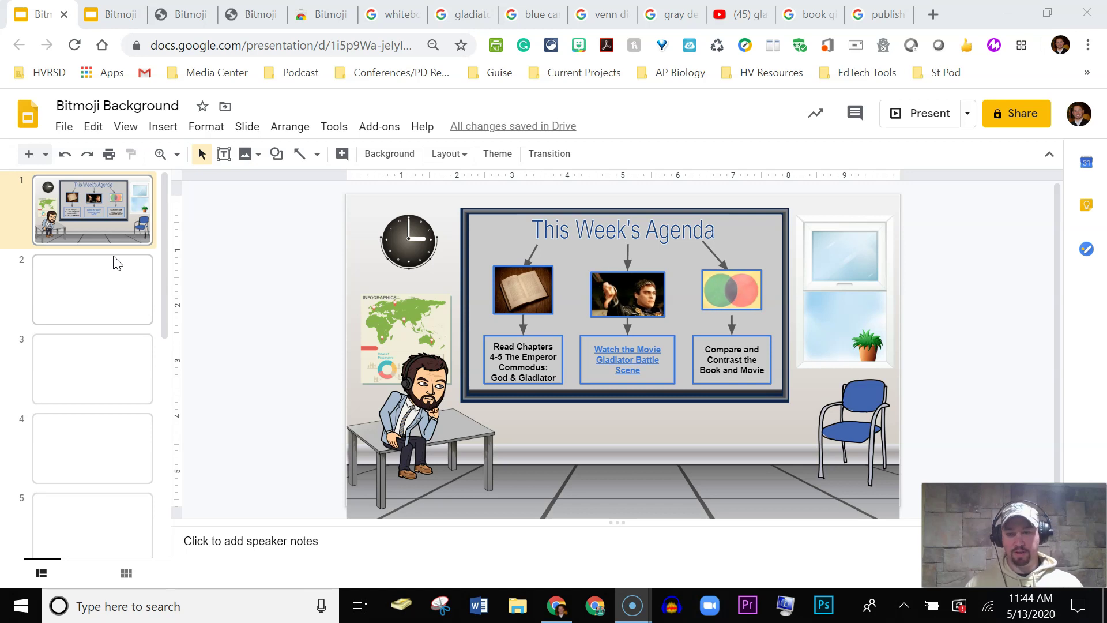
pyautogui.moveTo(166, 211); pyautogui.dragTo(163, 143)
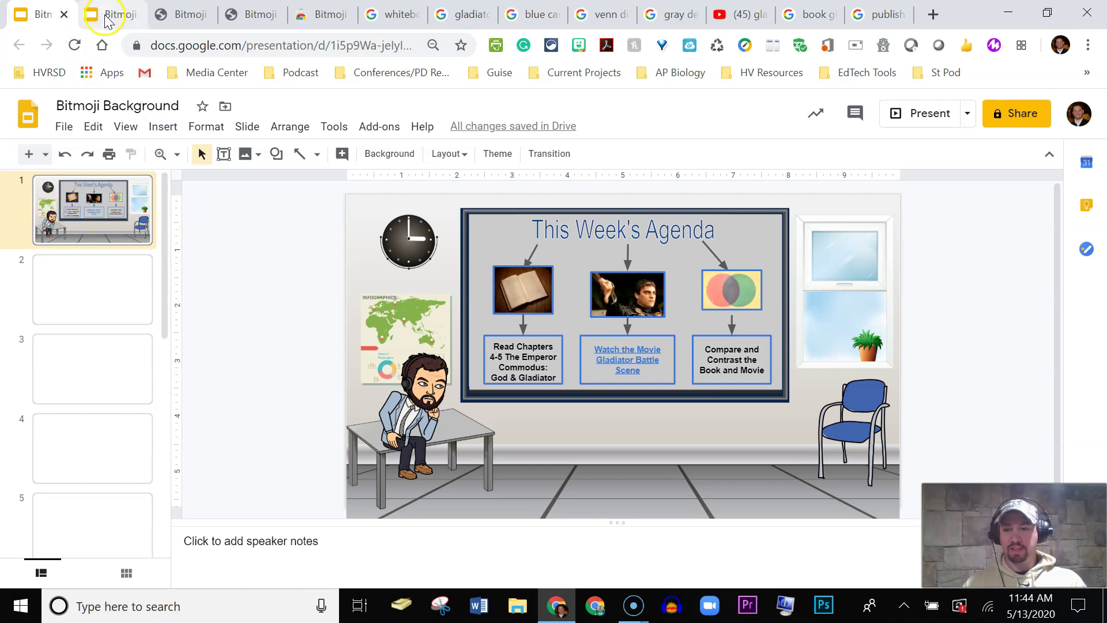
# Step: Browse the File menu, then switch to the Bitmoji Example of Published Slide presentation
pyautogui.click(61, 129)
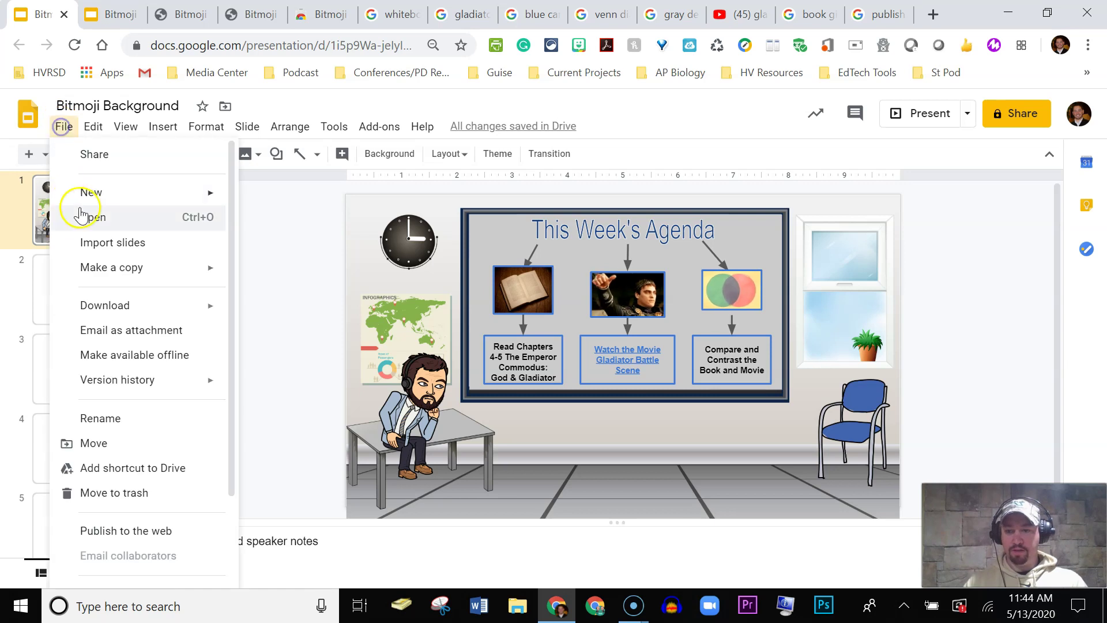
pyautogui.moveTo(94, 126)
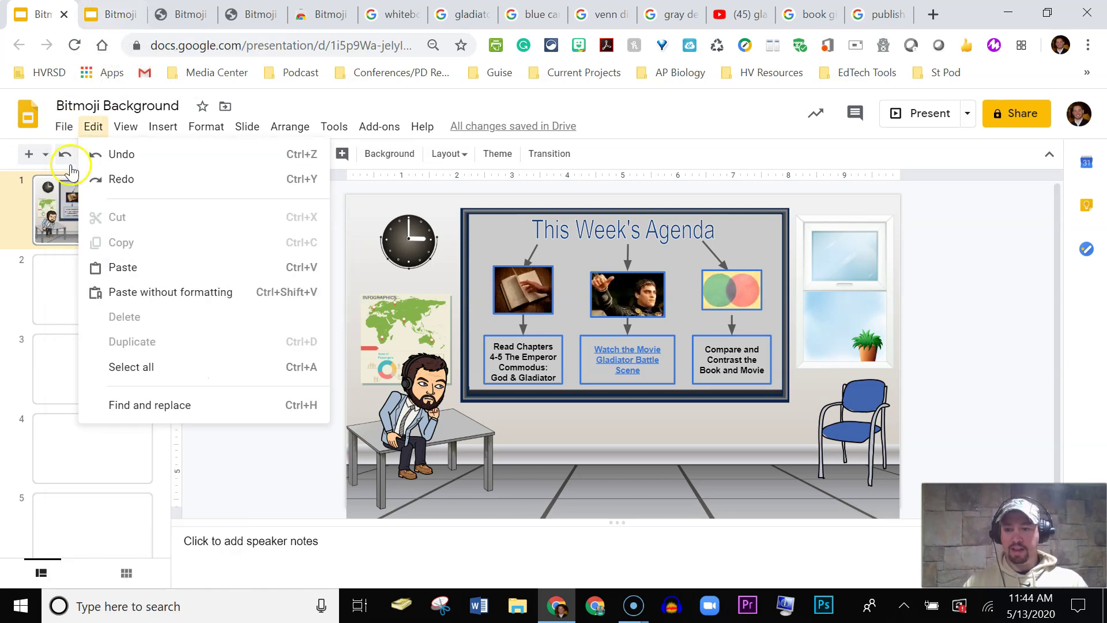
pyautogui.moveTo(247, 126)
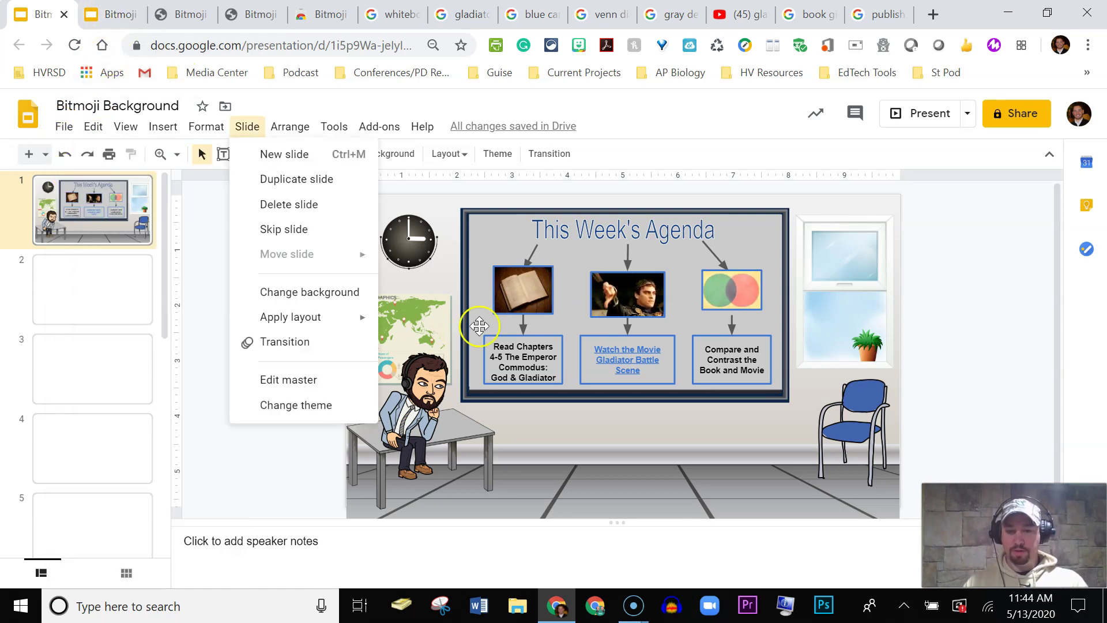
pyautogui.click(113, 14)
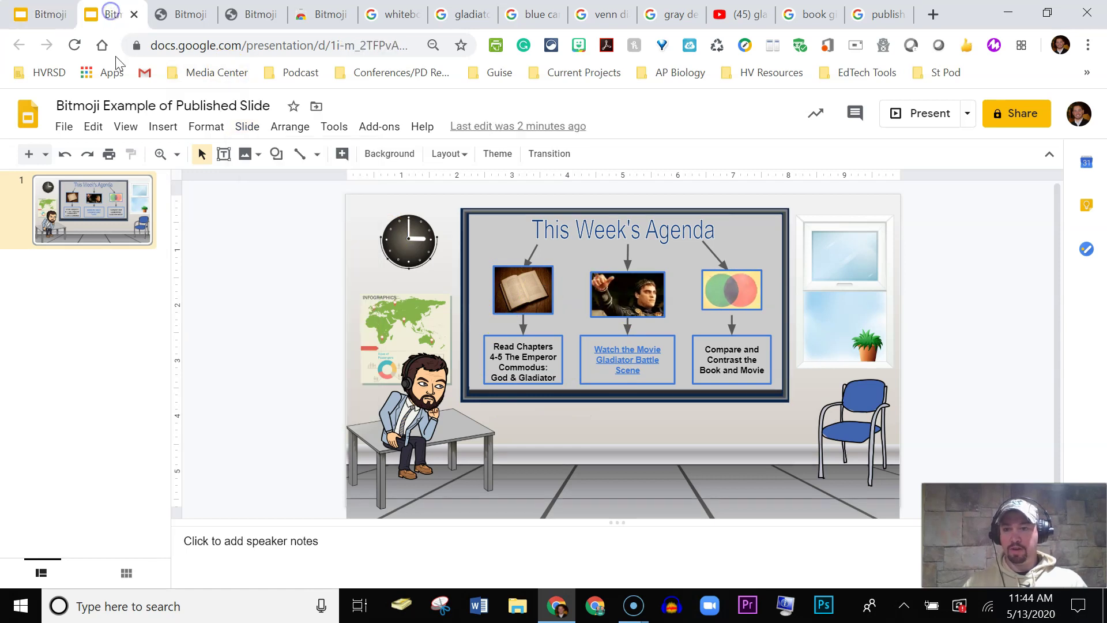
# Step: Bring up Publish to the web and compare the Link and Embed options
pyautogui.click(59, 128)
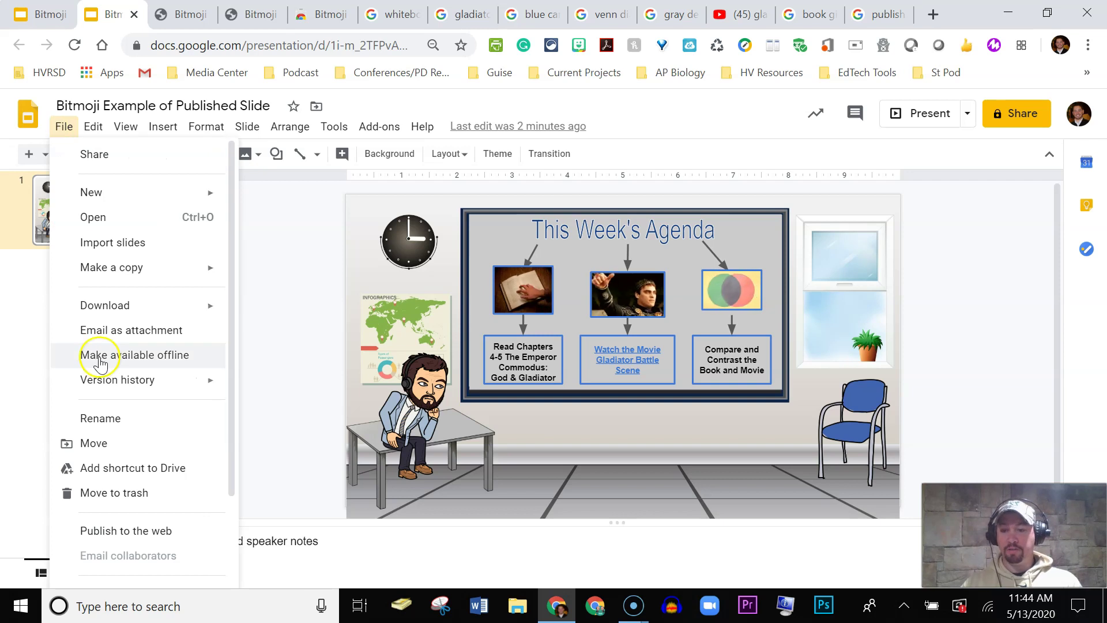
pyautogui.moveTo(118, 321)
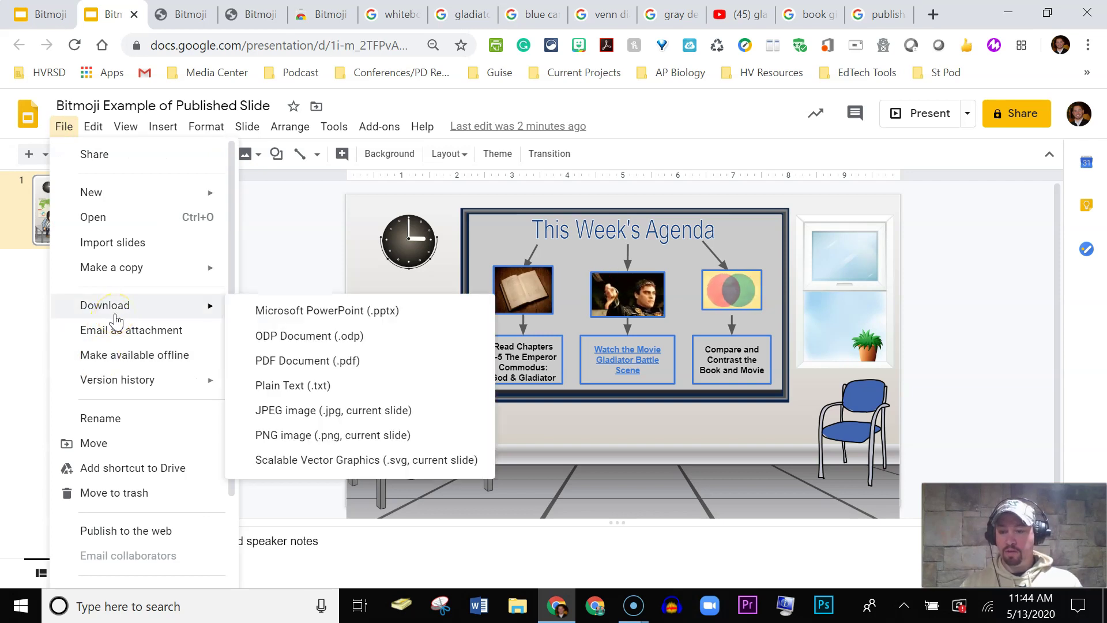
pyautogui.click(127, 535)
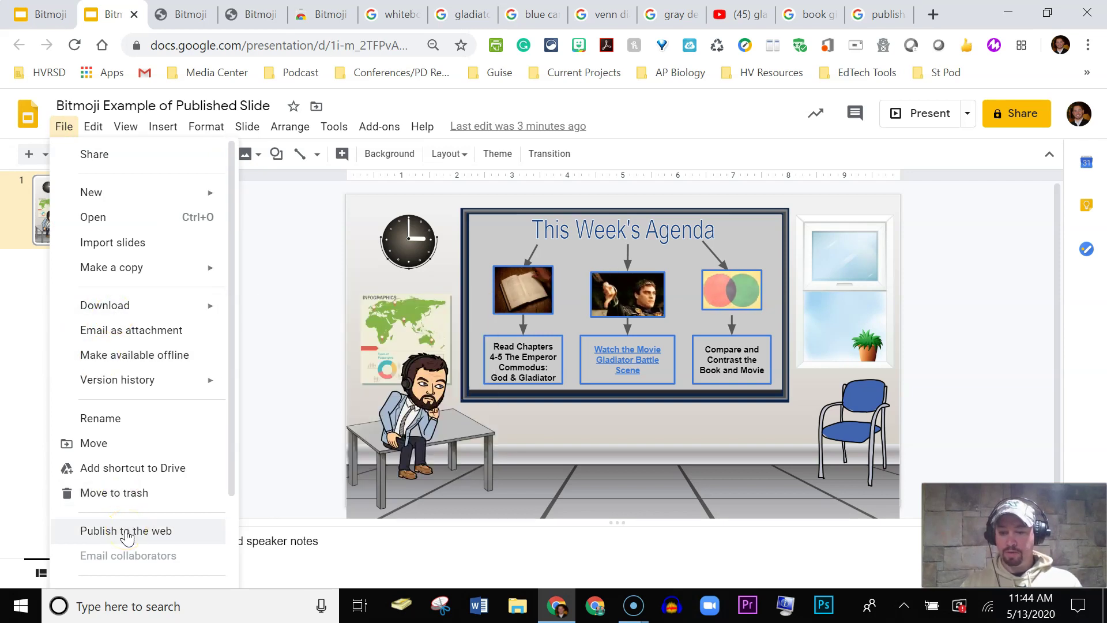
pyautogui.click(126, 536)
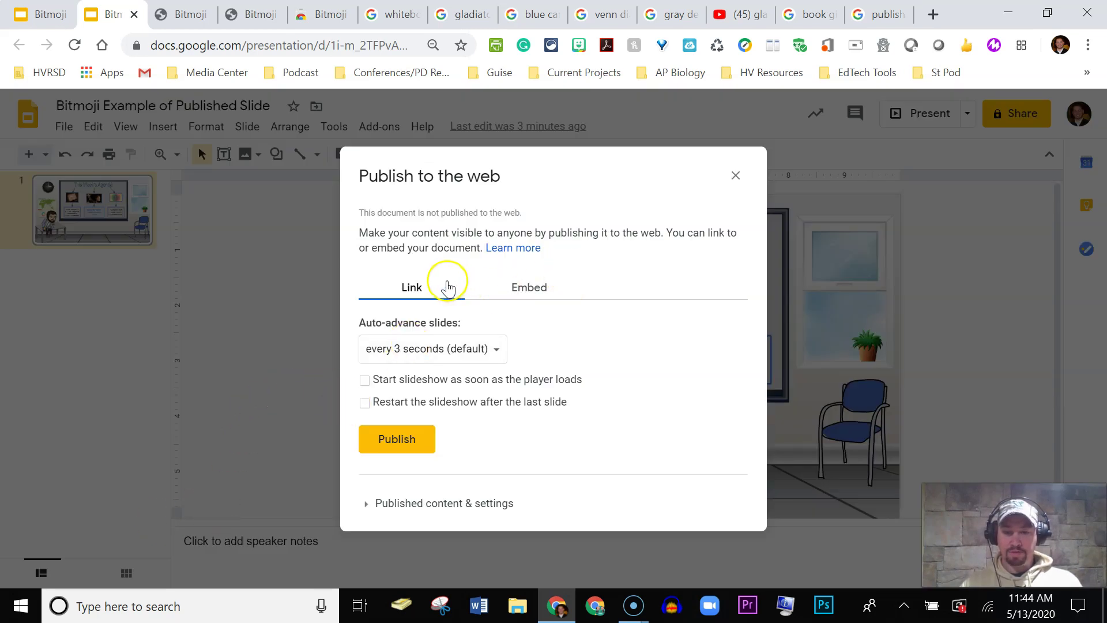
pyautogui.click(527, 293)
pyautogui.click(410, 287)
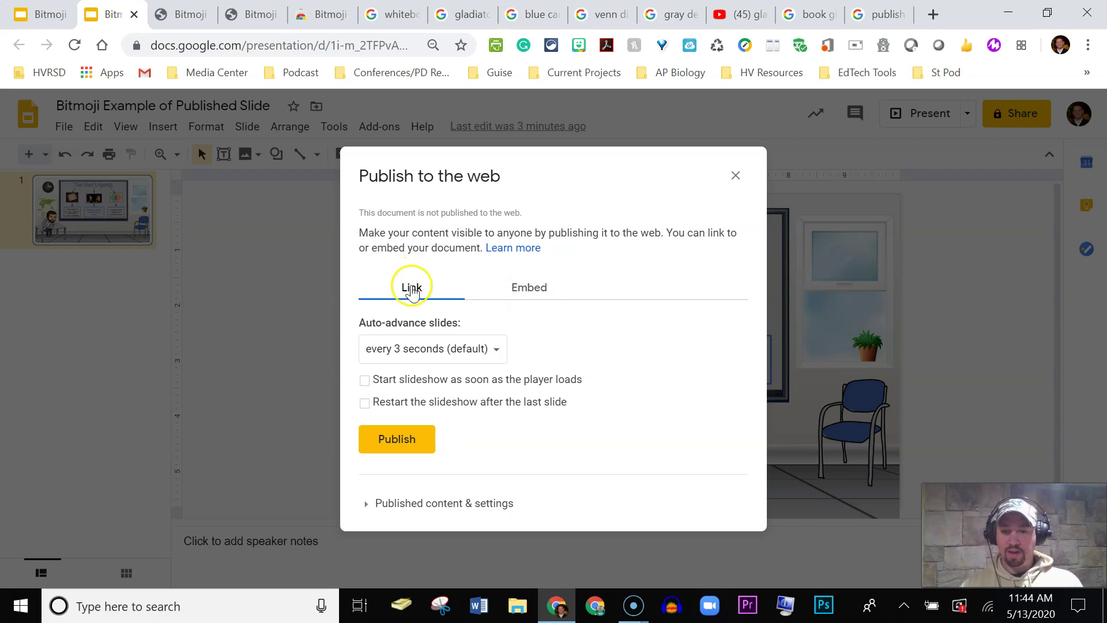
# Step: Publish with restart after last slide and auto-advance every minute, then copy the public link
pyautogui.click(365, 406)
pyautogui.click(499, 350)
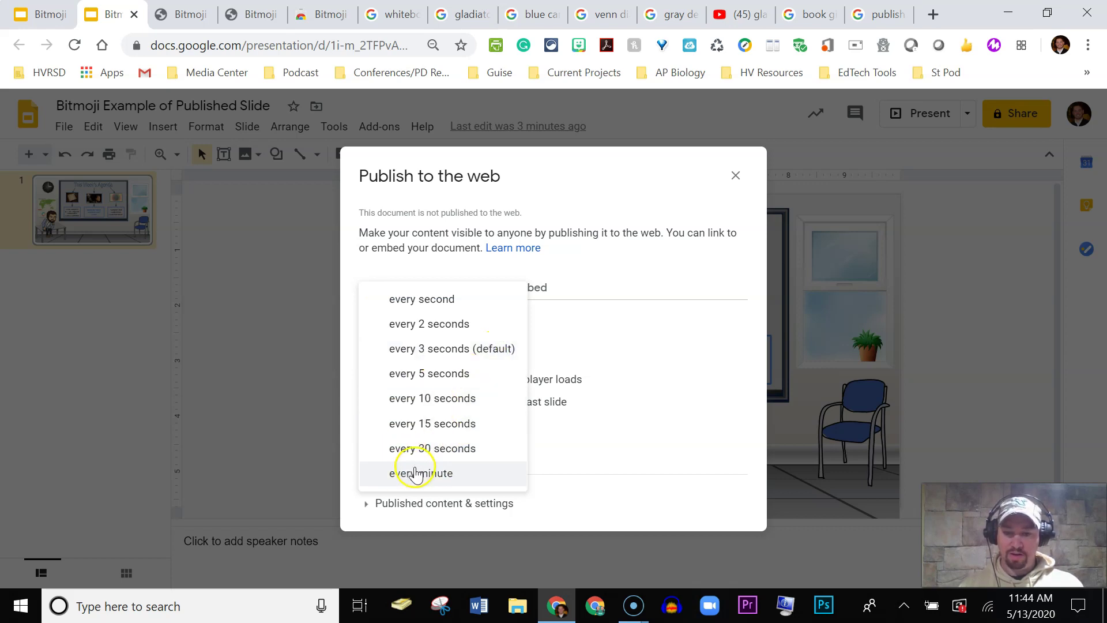
pyautogui.click(398, 472)
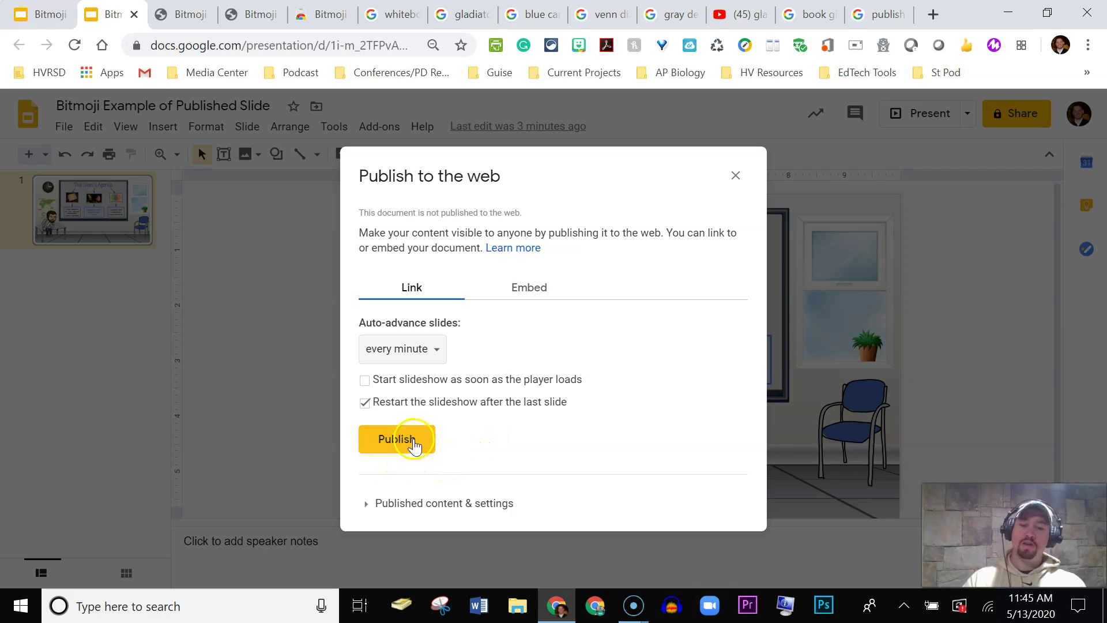
pyautogui.click(419, 444)
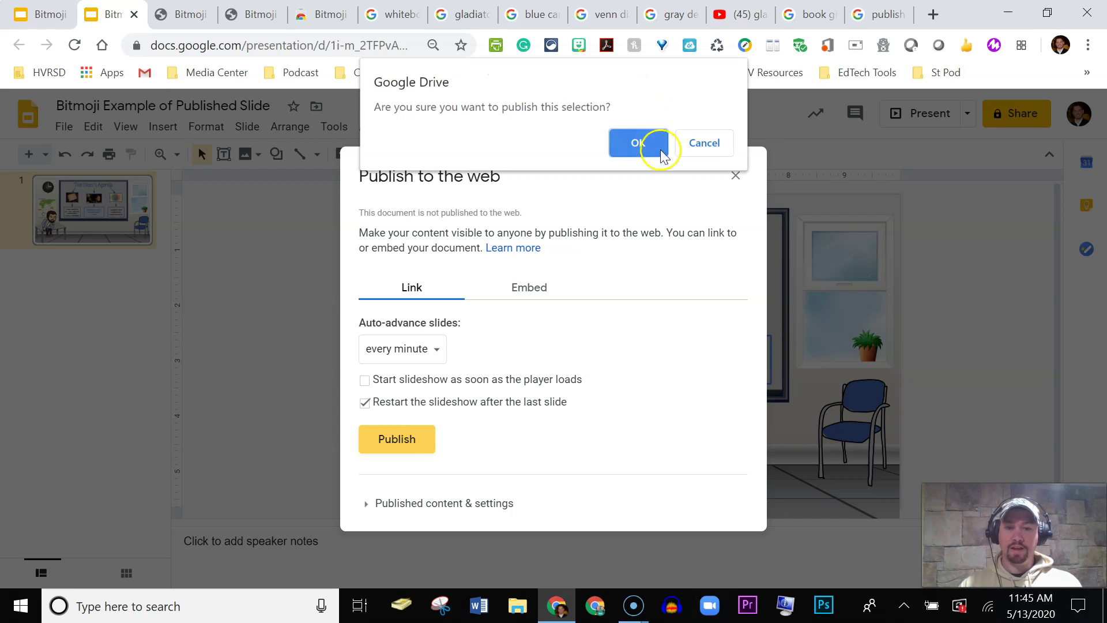
pyautogui.click(641, 145)
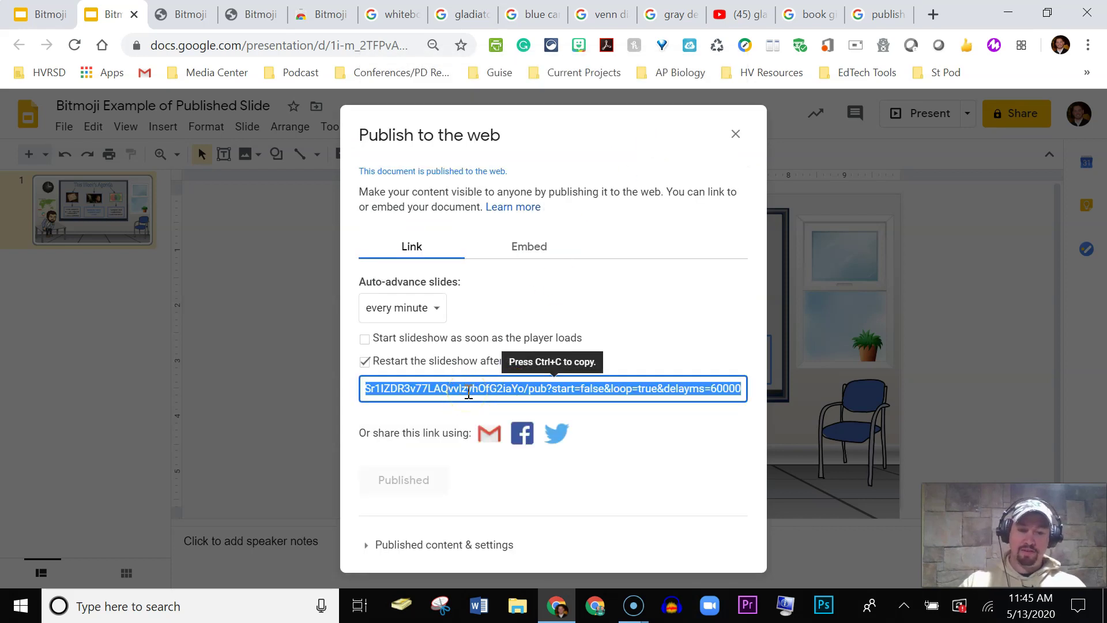
pyautogui.click(520, 385)
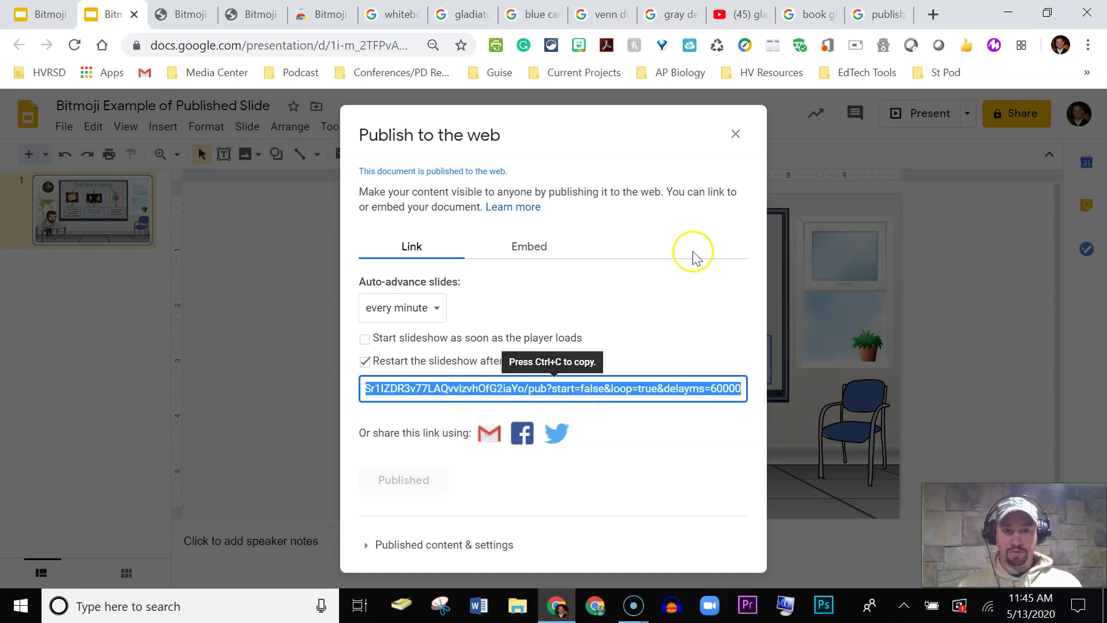
pyautogui.click(933, 15)
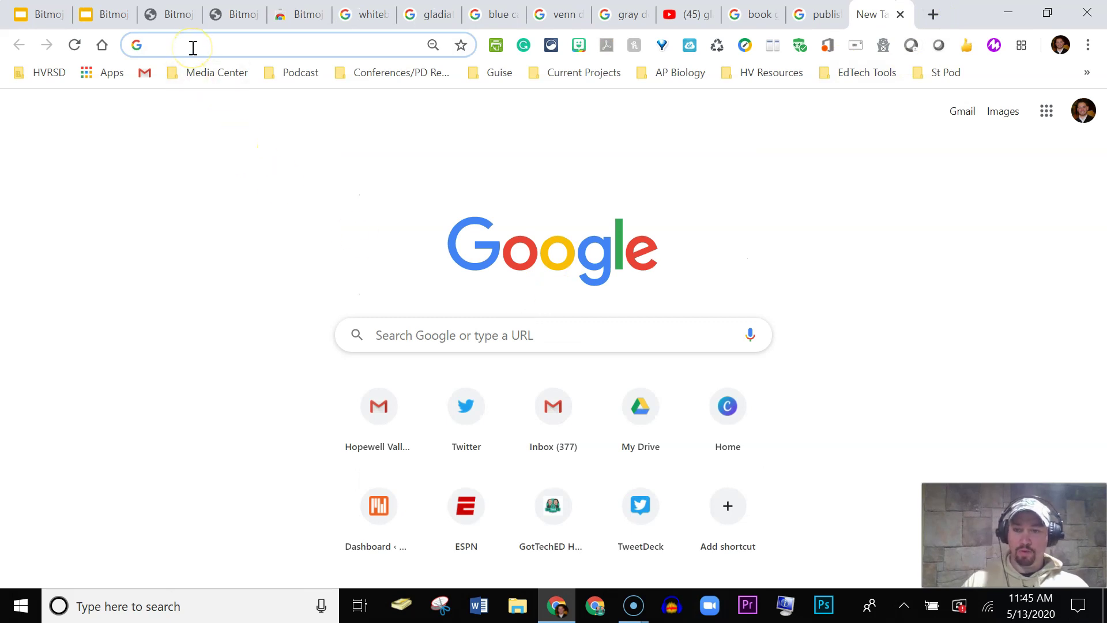
# Step: Paste the published link into the new tab to load the web slideshow
pyautogui.hotkey('ctrl', 'v')
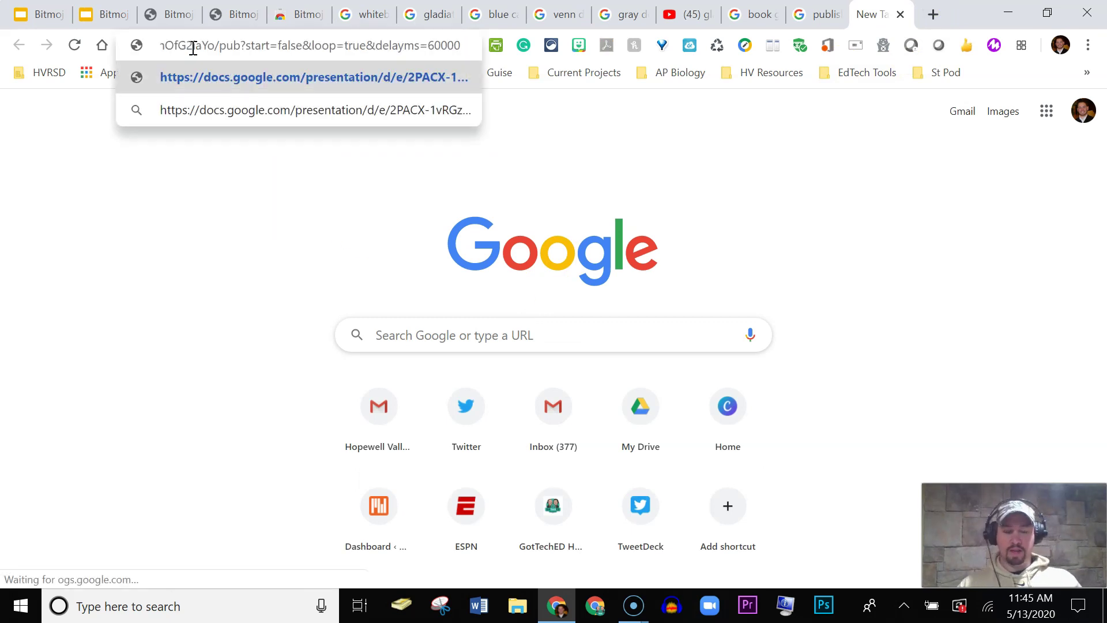
pyautogui.press('Return')
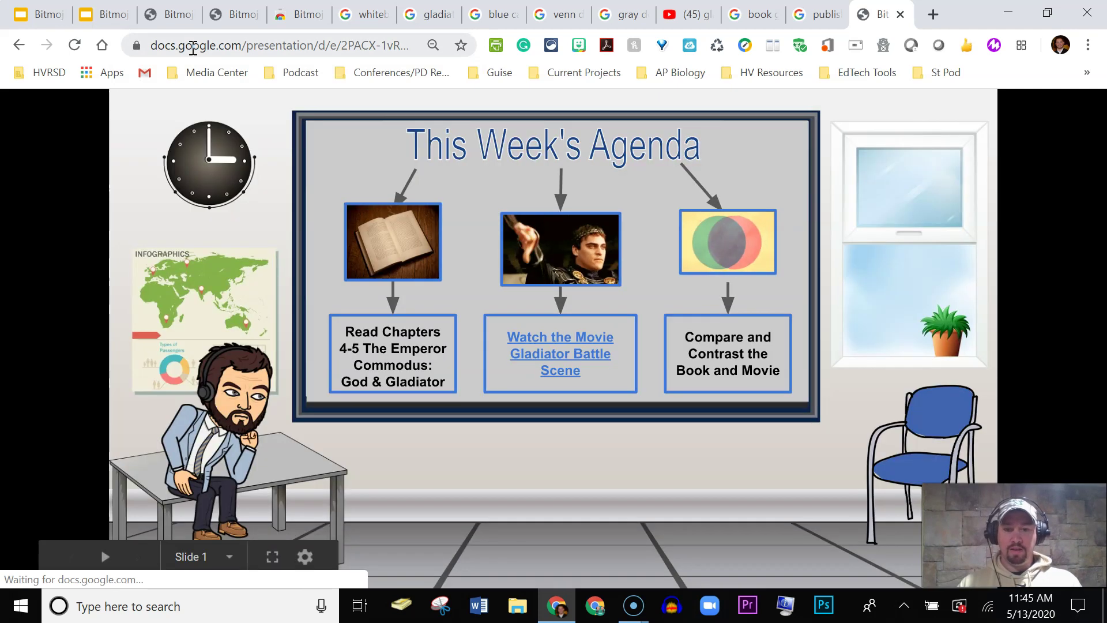